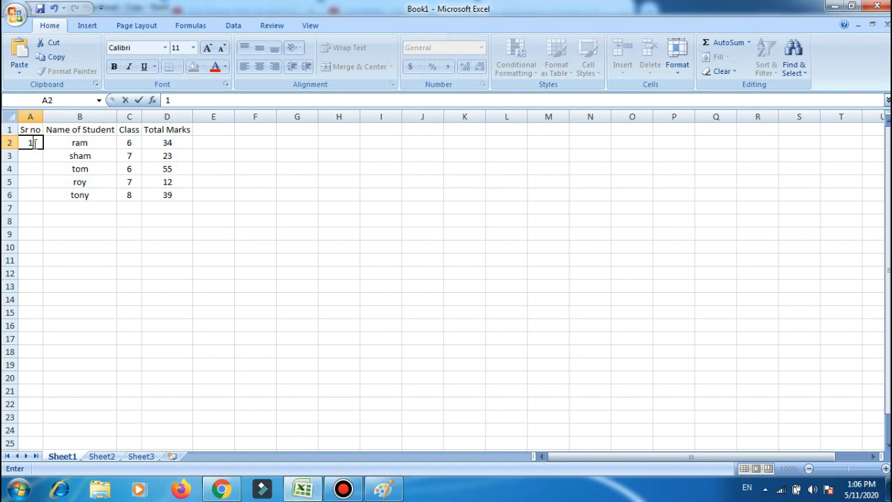
Enter serial numbers 1 and 2 in cells A2 and A3 of the Sr no column.
key(Return)
text(2)
key(Return)
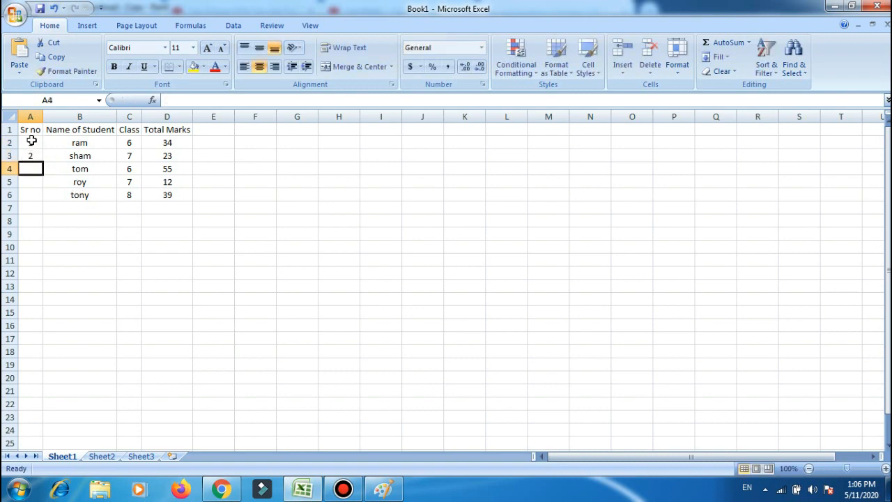
Fill the Sr no cells A2 to A6 with a linear column series using a step value of 1.
drag(30, 142, 32, 199)
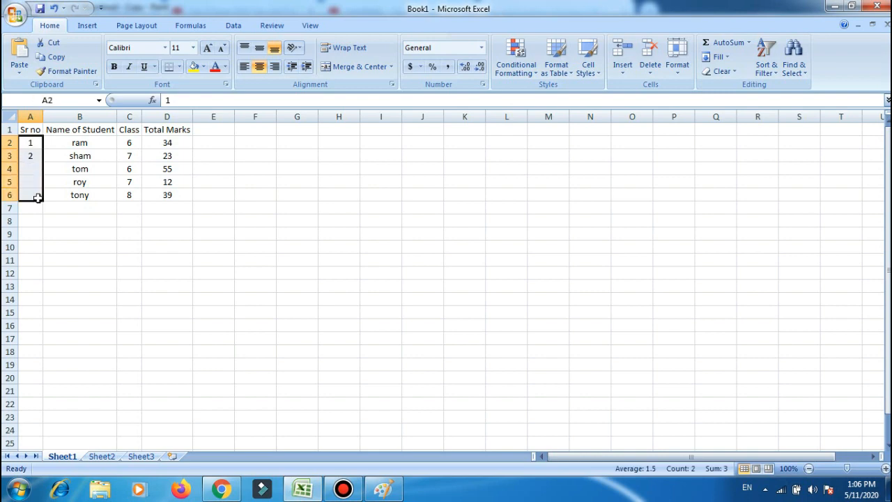
click(724, 58)
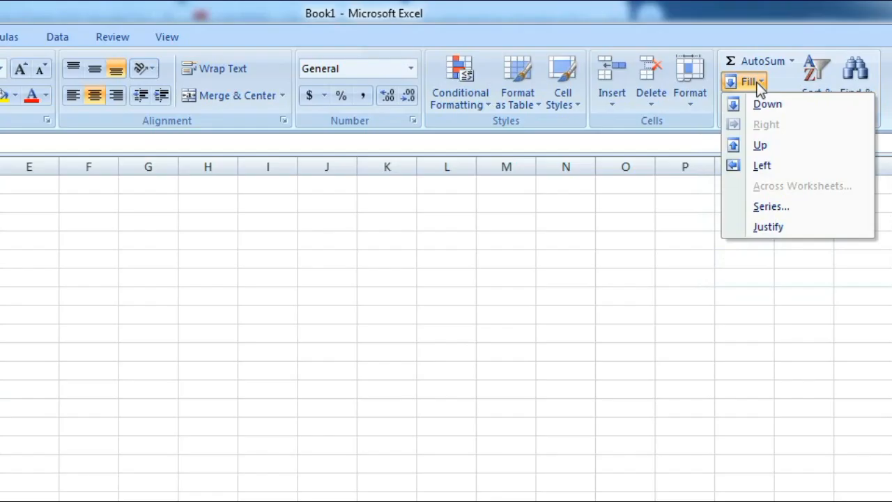
click(774, 207)
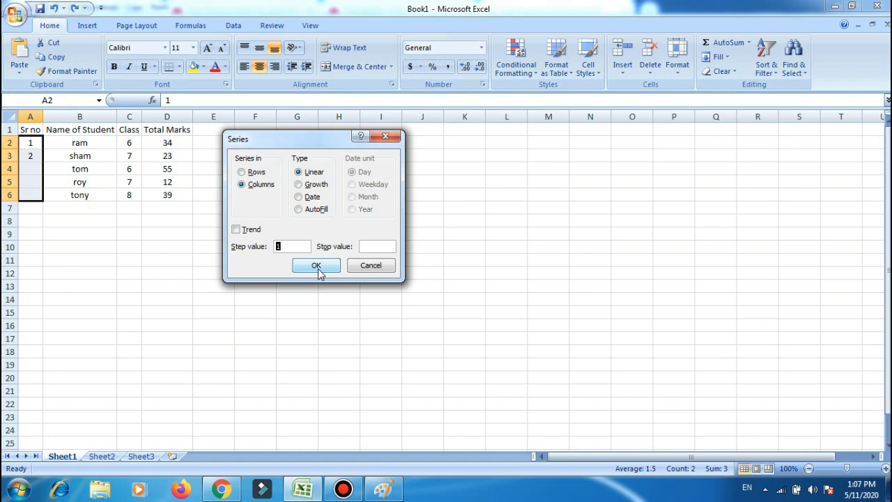
click(175, 378)
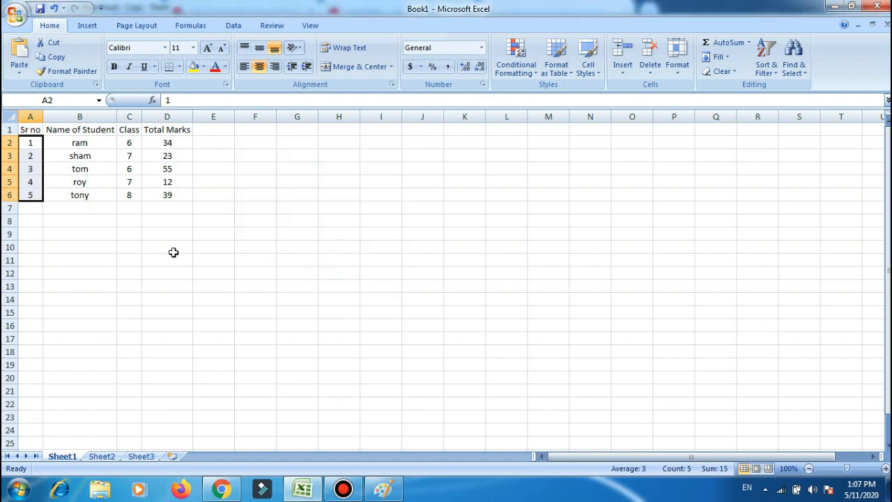
Enter a sequence of odd numbers starting 1, 3, 5, 7 down column G from cell G3.
click(298, 158)
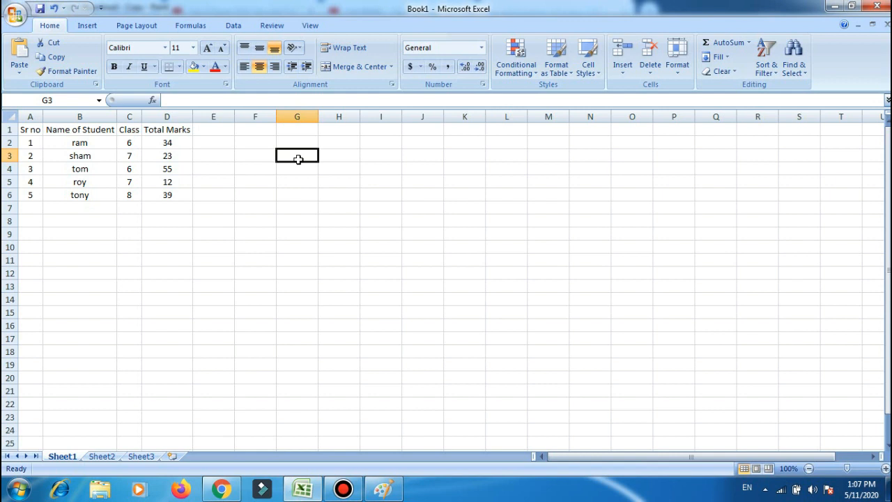
text(1)
key(Return)
text(3)
key(Return)
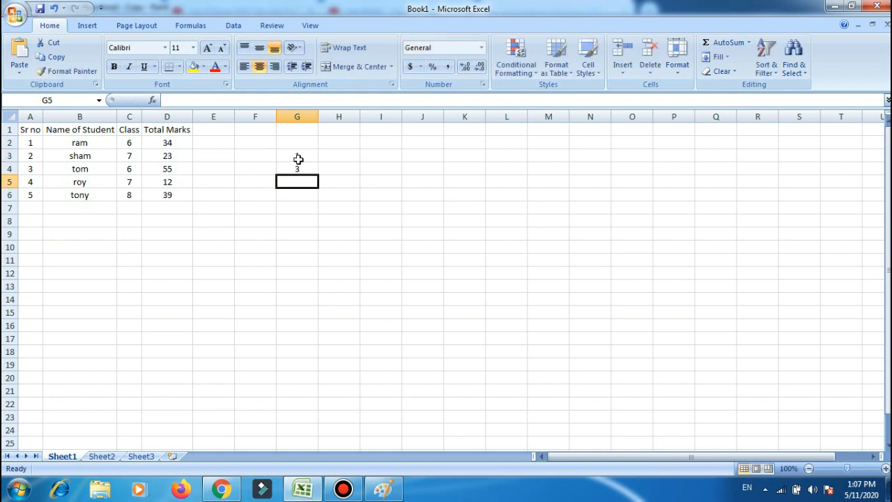
text(5)
key(Return)
text(7)
key(Return)
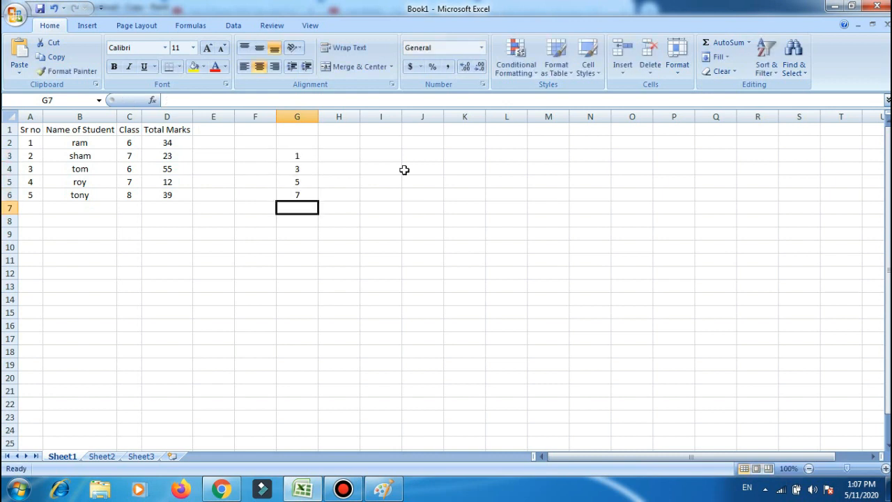
text(9)
key(Return)
Fill G3 to G25 with a linear column series using a step value of 2, and clear that range again.
key(Up)
key(Up)
key(Up)
key(Up)
key(Up)
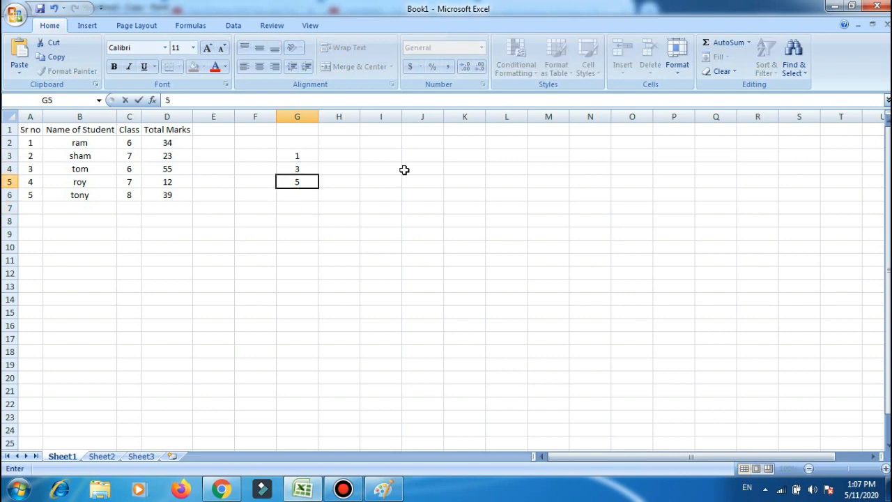
key(Up)
key(Up)
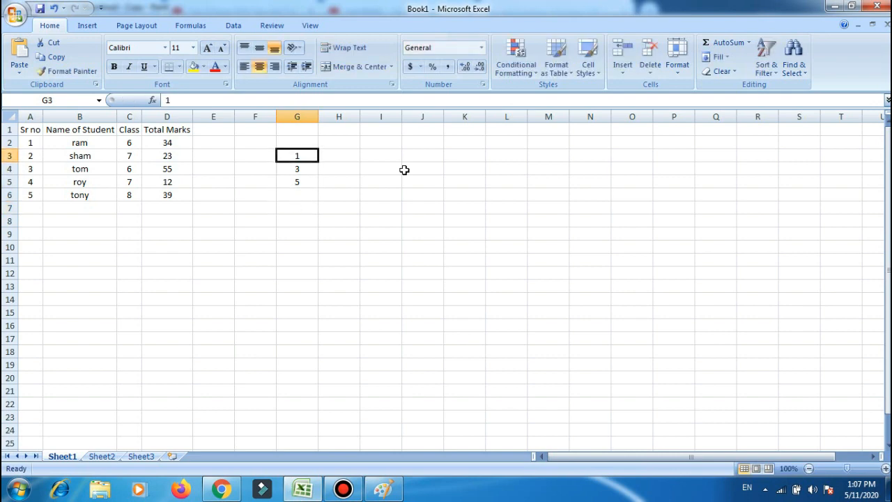
key(shift+Down)
key(shift+Down)
key(shift+Down)
key(shift+Down)
key(shift+Down)
key(shift+Down)
key(shift+Down)
key(shift+Down)
key(shift+Down)
key(shift+Down)
key(shift+Down)
key(shift+Down)
key(shift+Down)
key(shift+Down)
key(shift+Down)
key(shift+Down)
key(shift+Down)
key(shift+Down)
key(shift+Down)
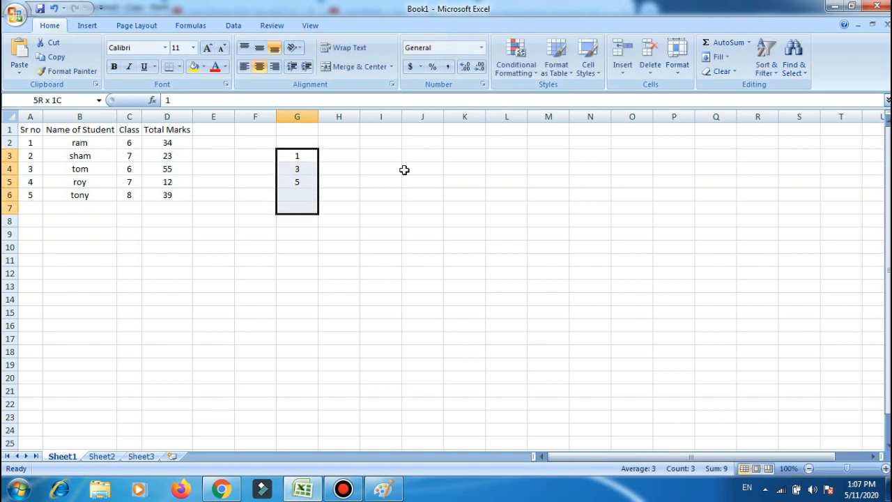
key(shift+Down)
key(shift+Down)
key(shift+Down)
key(shift+Down)
key(shift+Up)
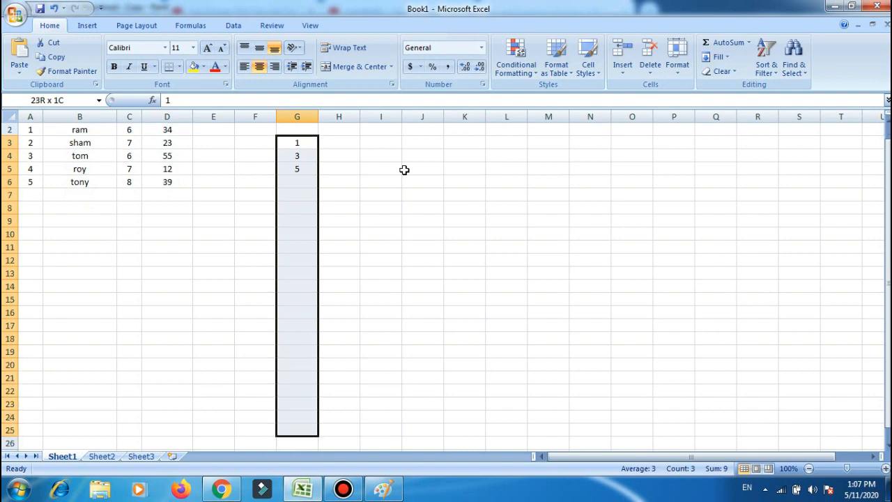
click(718, 56)
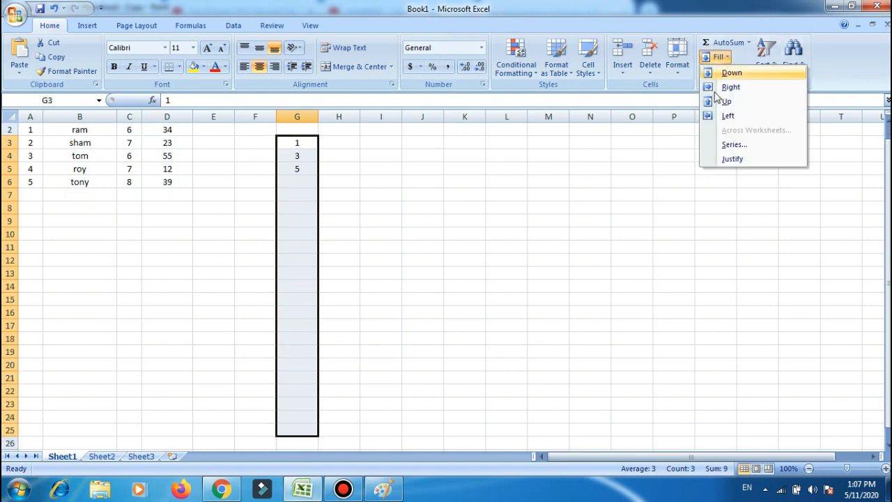
click(737, 148)
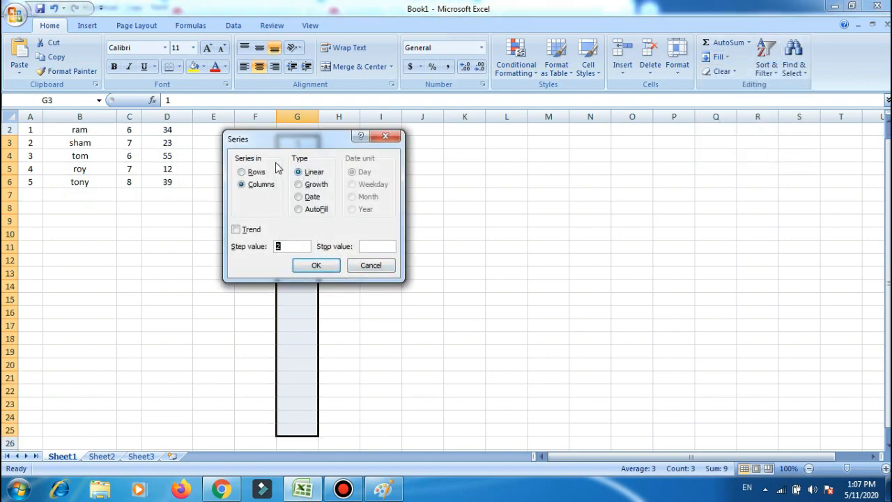
click(315, 266)
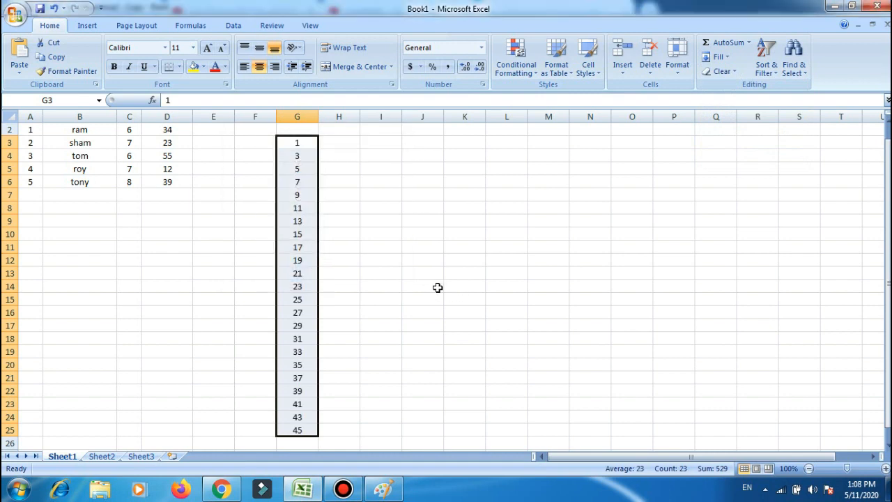
key(Delete)
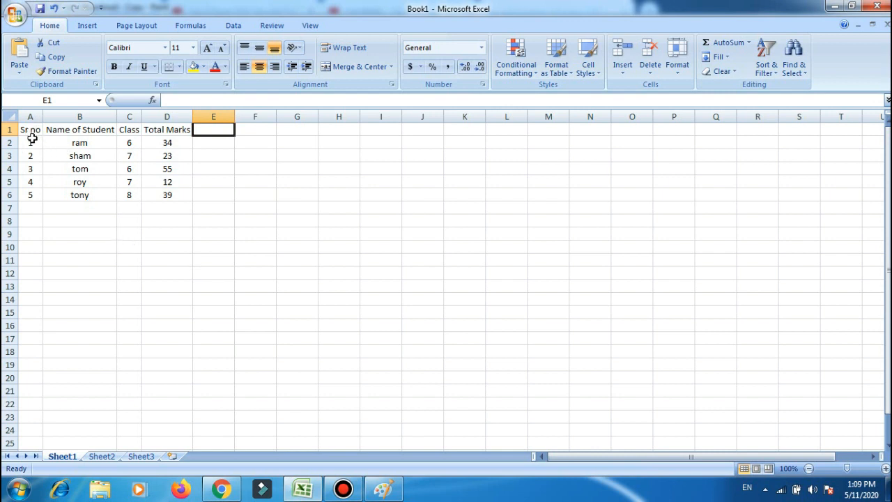
Turn on column filters for the student table's header row.
drag(22, 129, 160, 195)
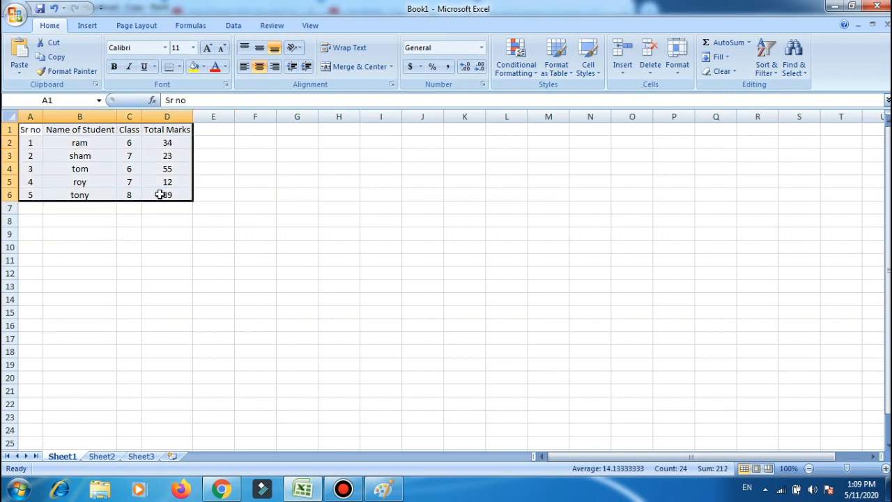
click(33, 142)
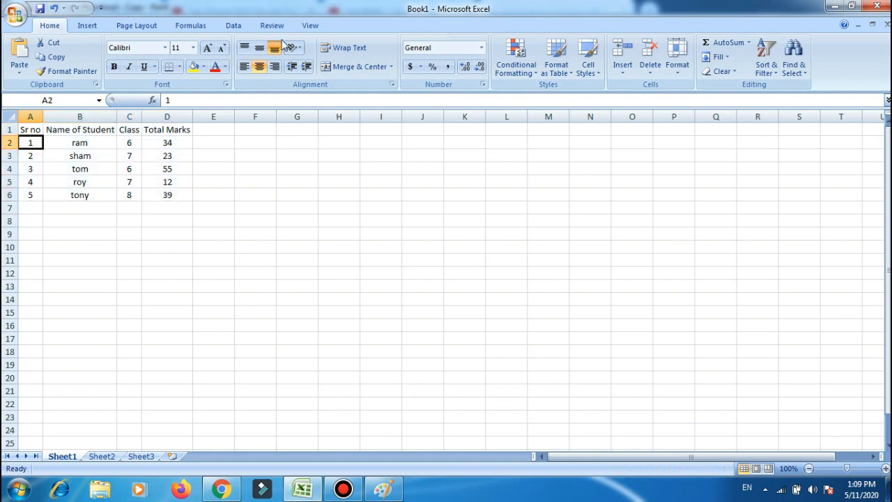
click(234, 26)
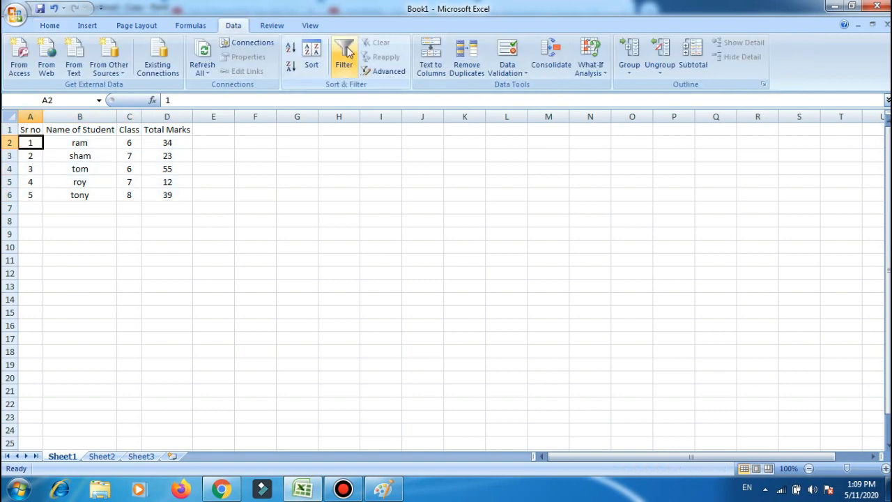
click(343, 57)
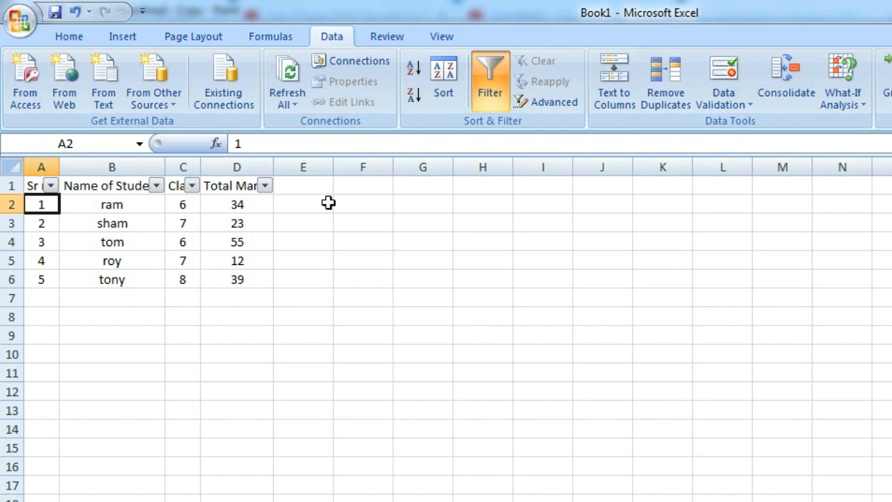
double_click(303, 314)
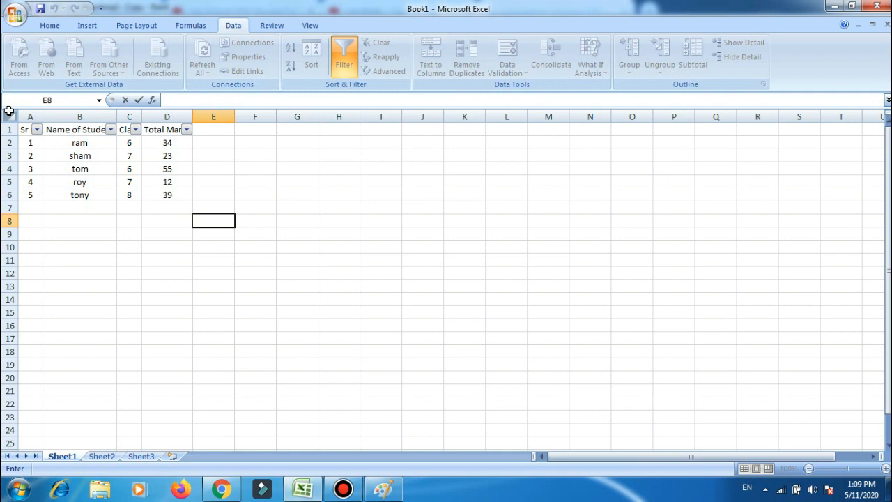
Filter the Class column to show only class 6 students.
click(136, 129)
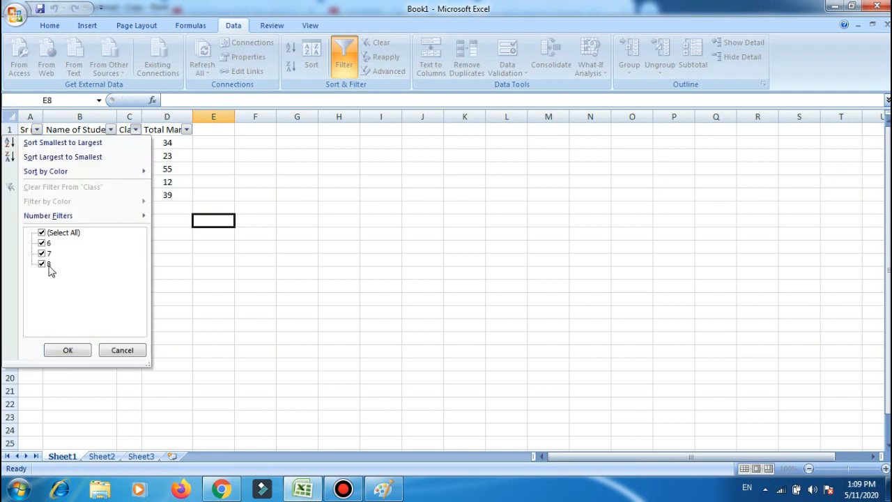
click(41, 234)
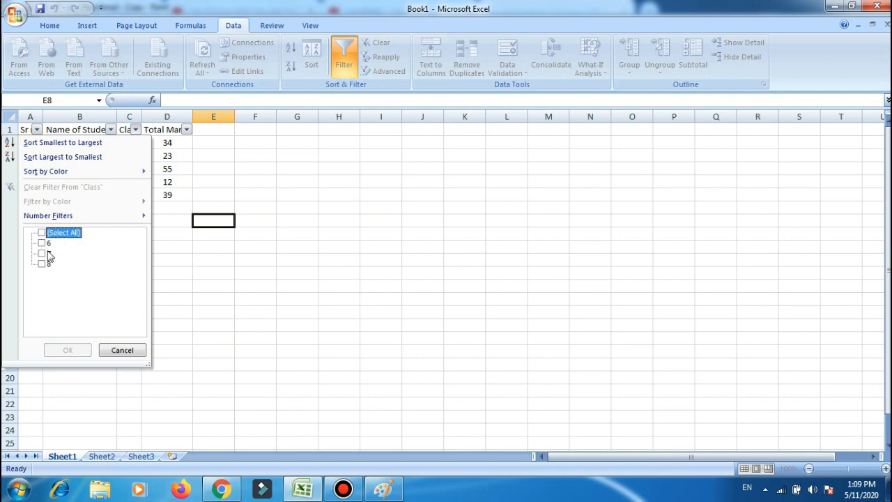
click(43, 244)
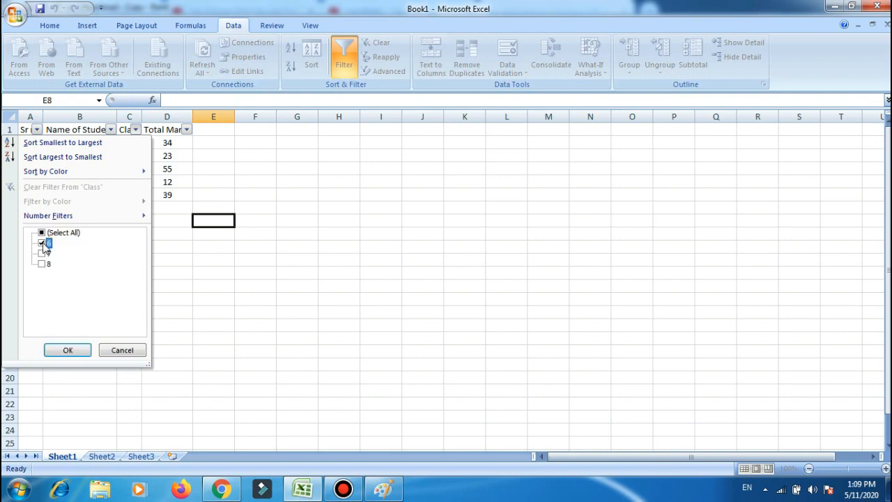
click(72, 348)
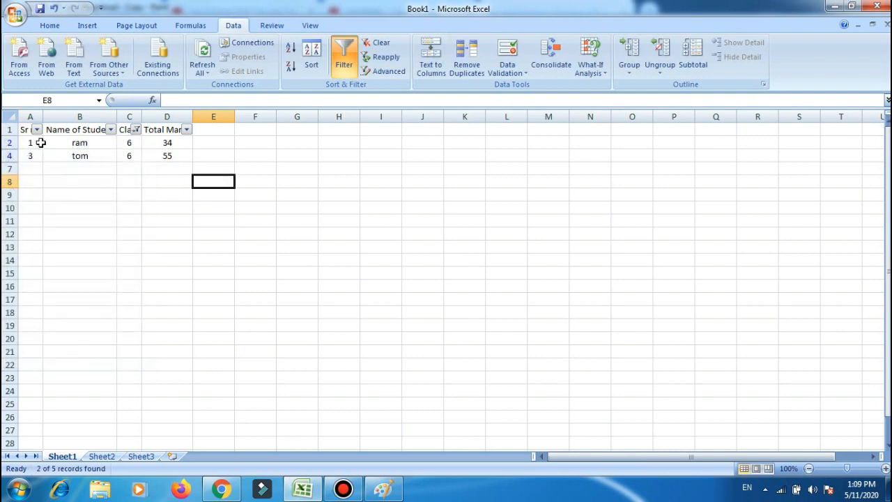
Change the Class filter to show only class 7 students.
click(136, 130)
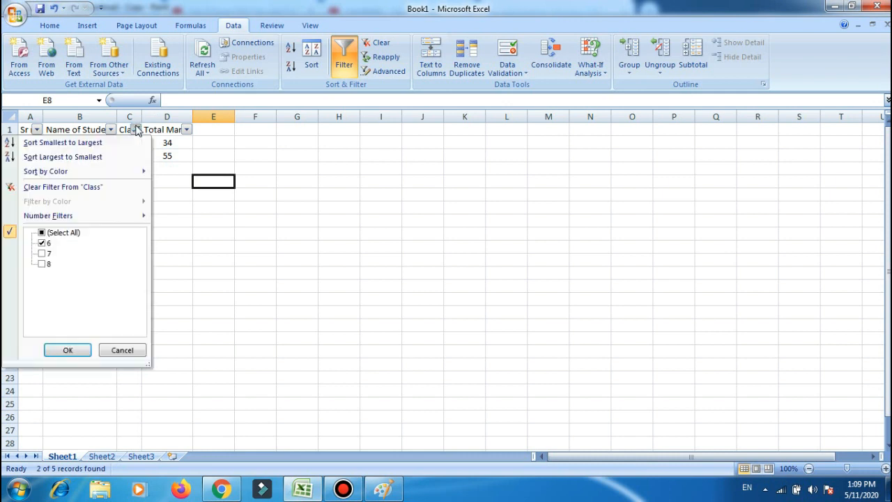
click(43, 253)
click(42, 244)
click(67, 349)
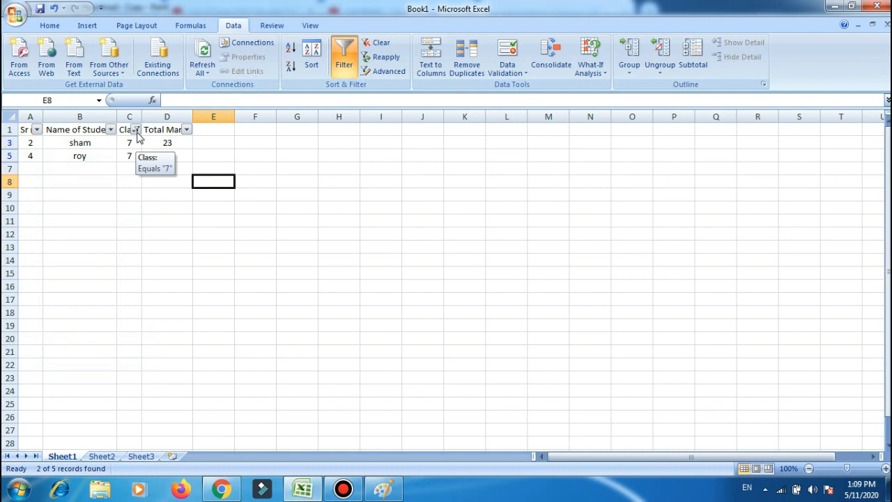
Include class 8 in the Class column filter.
click(137, 130)
click(43, 264)
click(68, 350)
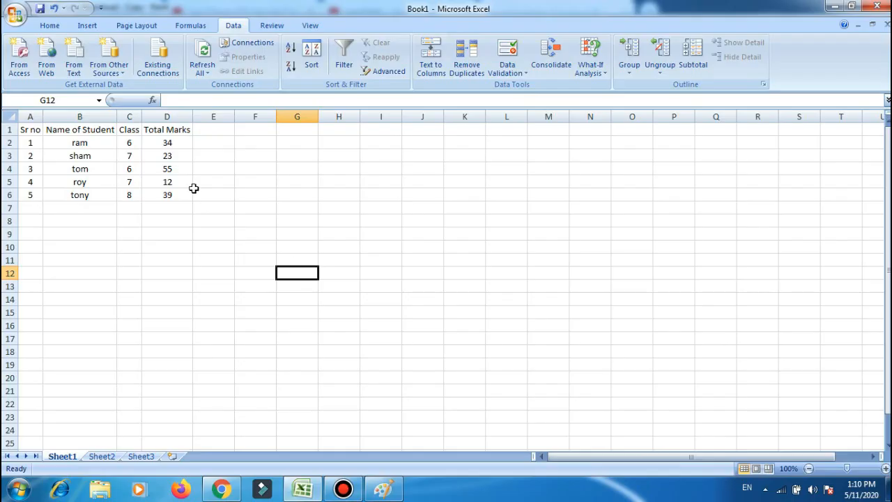
Enter the list of classes 6, 7, 8, 9 and 10 in cells G3 to G7 and select the list.
click(302, 157)
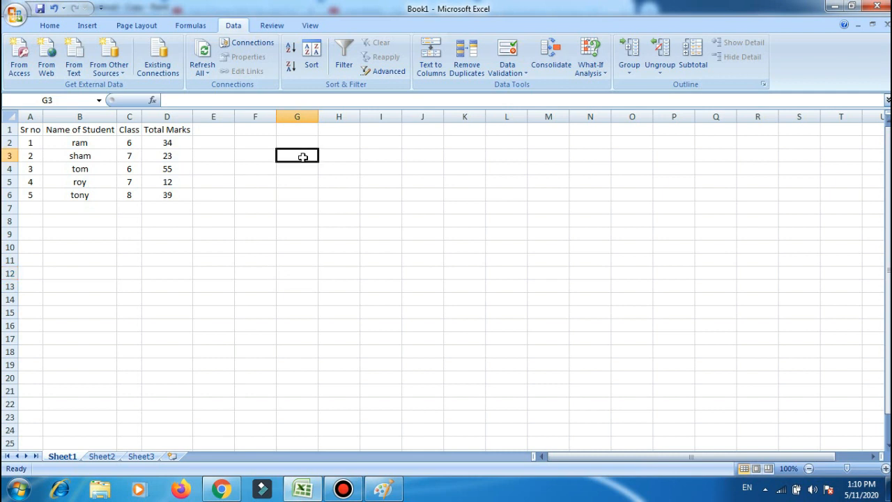
text(6)
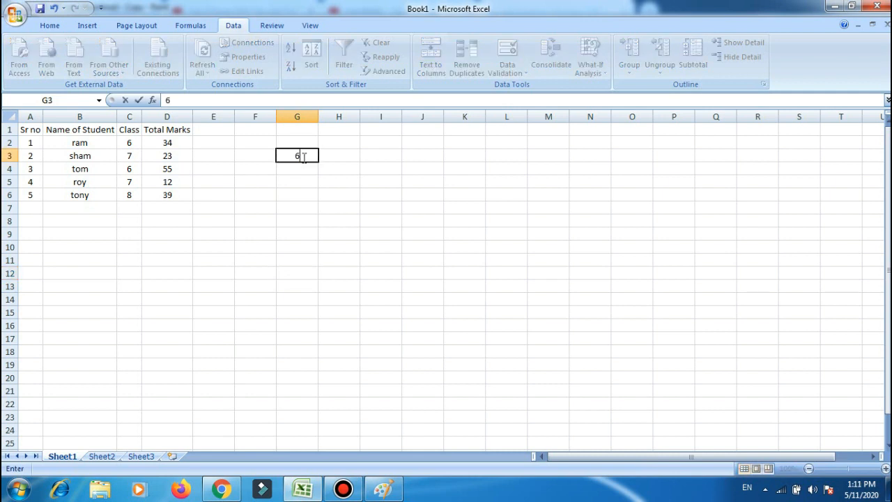
key(Return)
text(7)
key(Return)
text(8)
key(Return)
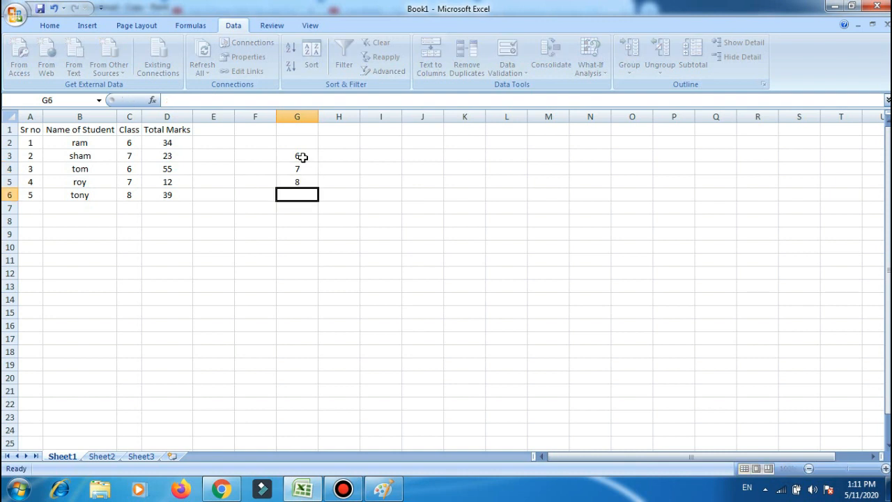
text(9)
key(ctrl+Return)
key(Return)
text(10)
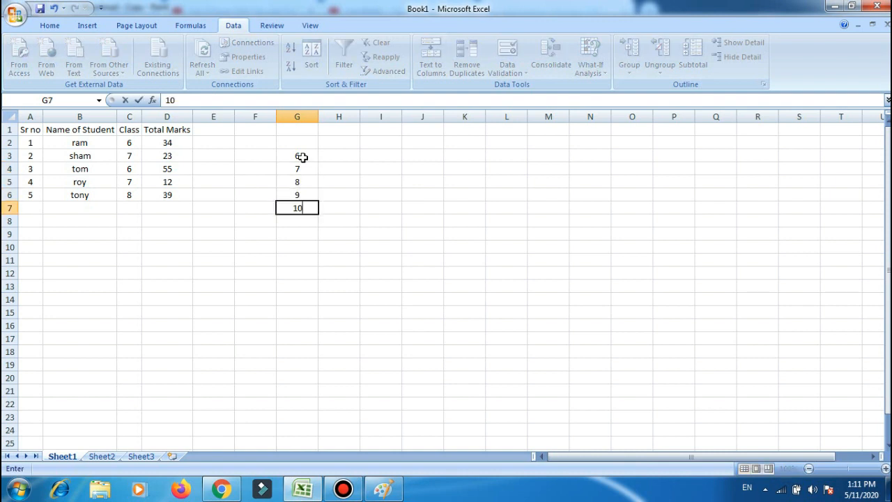
key(Return)
click(307, 154)
drag(306, 154, 300, 207)
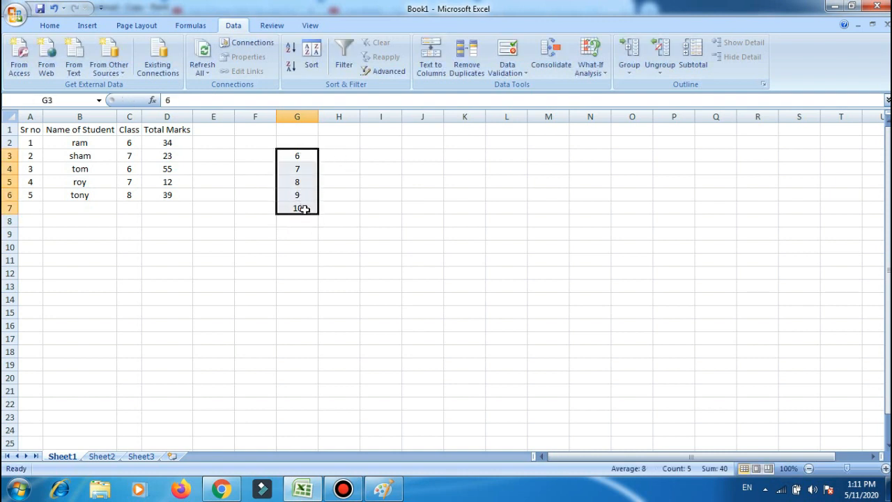
Replace the first two Class values with 0 in cell C2 and 13 in cell C3.
click(132, 142)
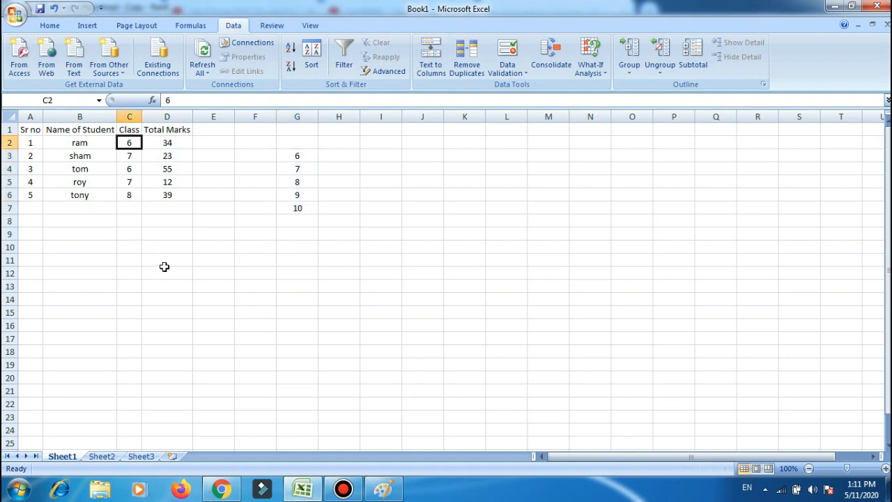
text(0)
key(Return)
text(13)
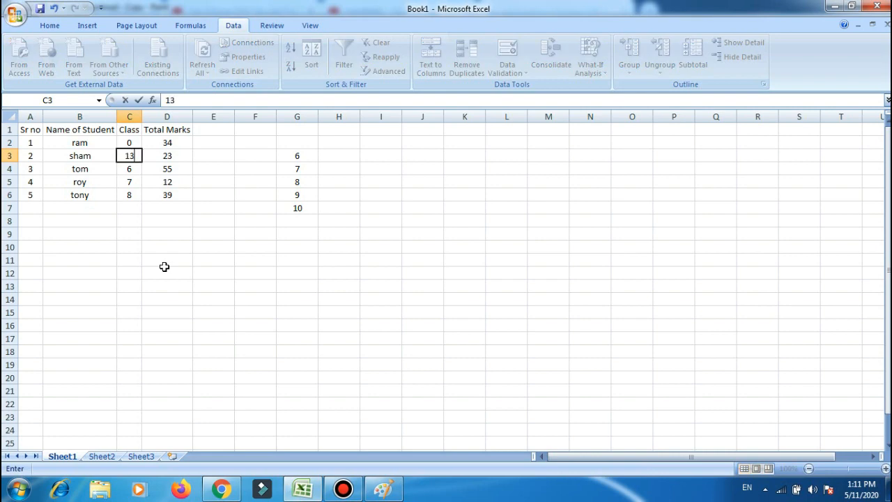
key(Return)
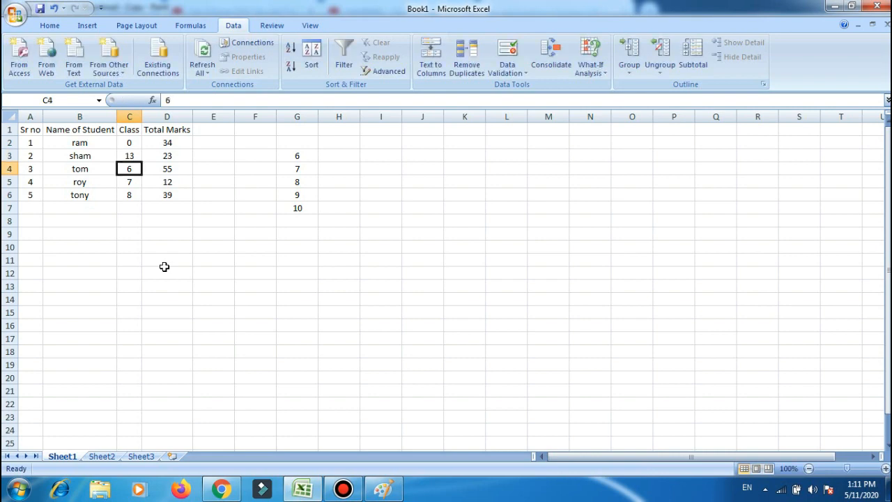
Restrict cell C2 to a list sourced from G3:G7 with an in-cell dropdown, and choose 6 from it.
click(338, 273)
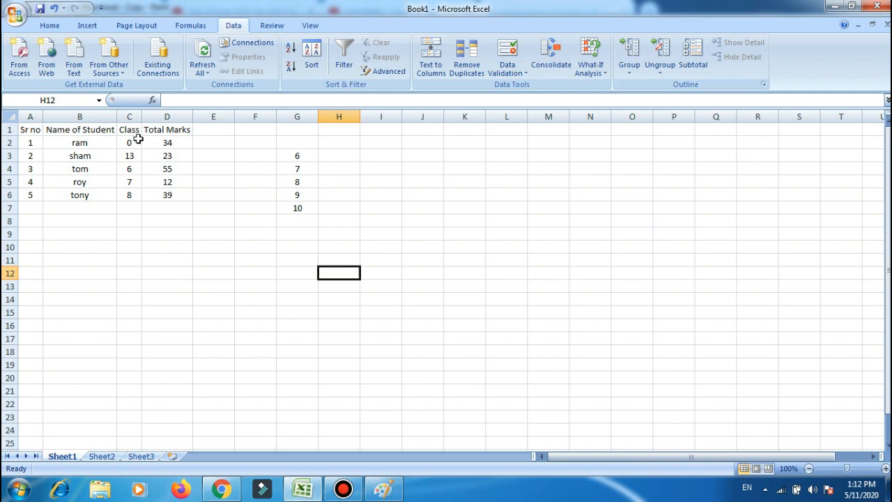
click(133, 143)
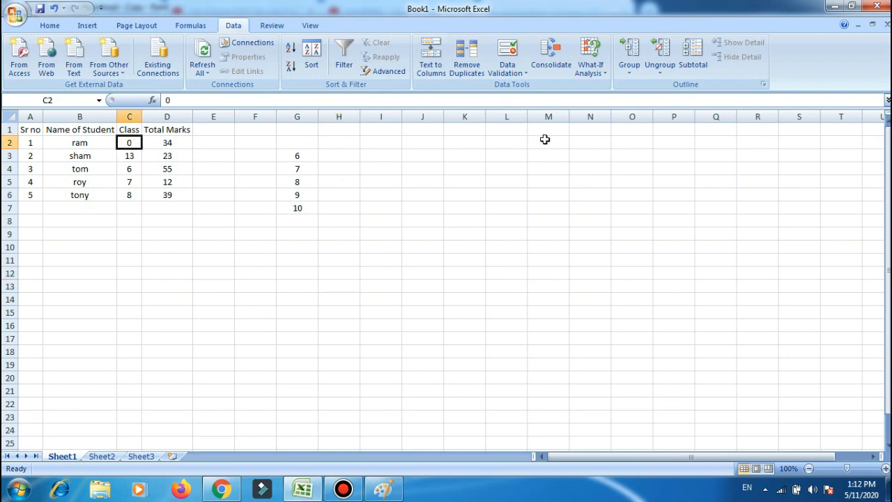
click(507, 55)
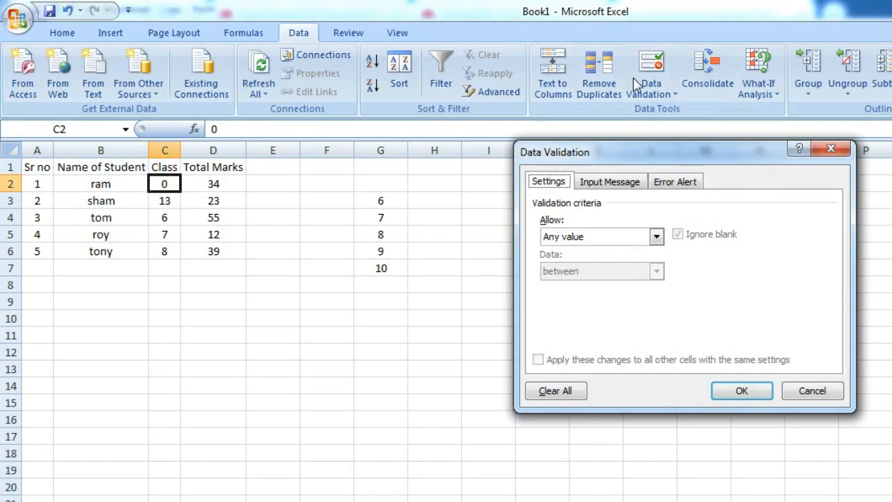
click(571, 237)
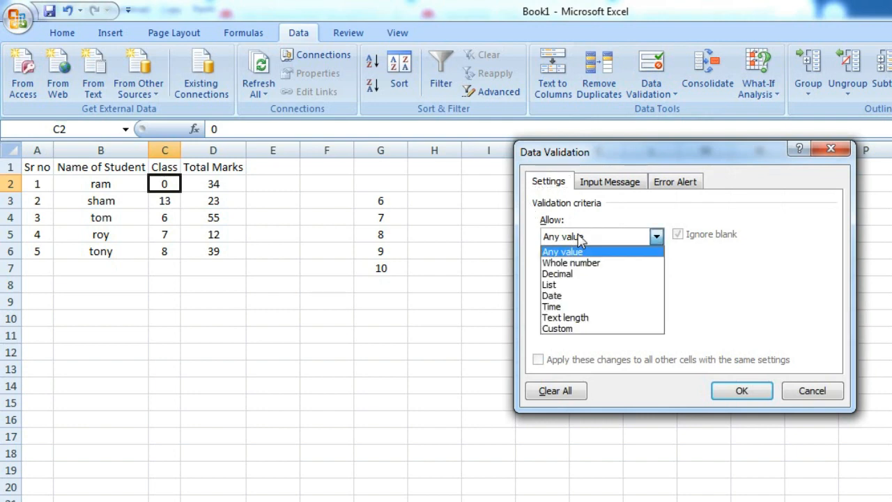
click(550, 285)
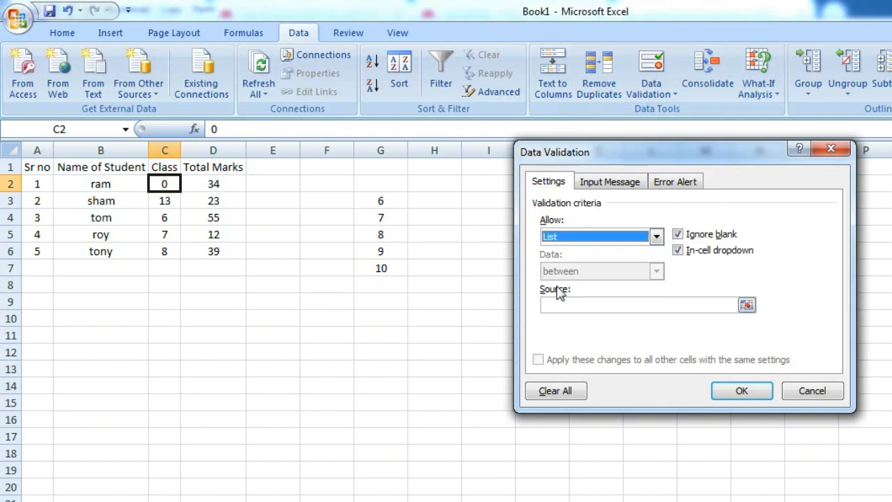
click(746, 307)
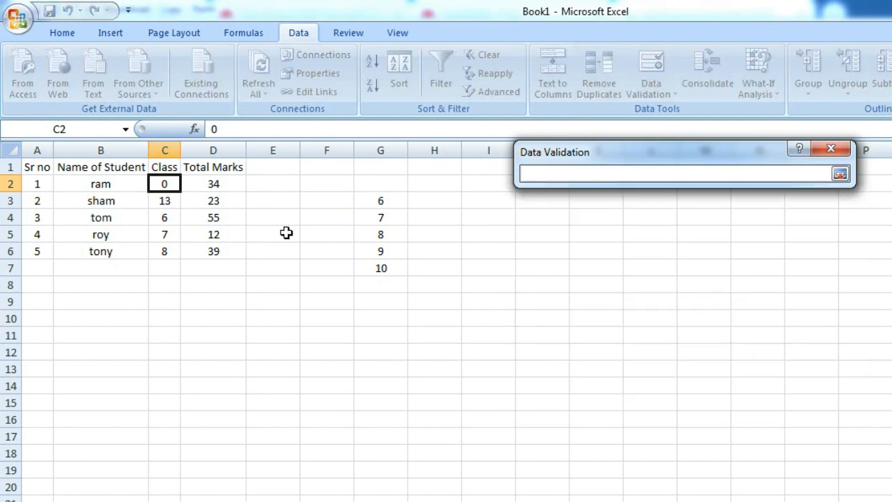
drag(387, 200, 381, 268)
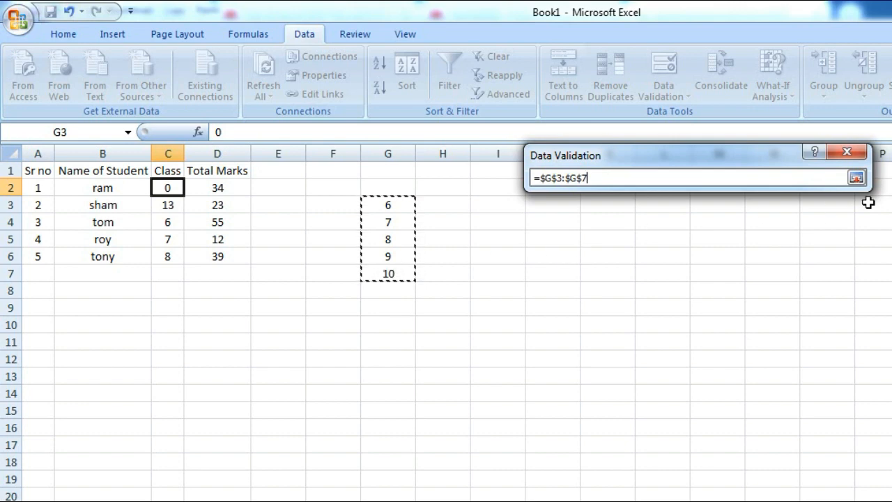
click(856, 177)
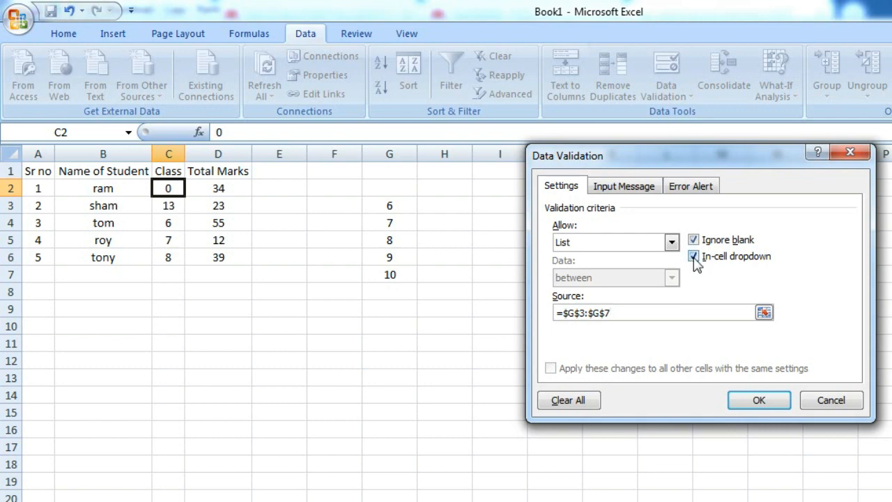
click(693, 257)
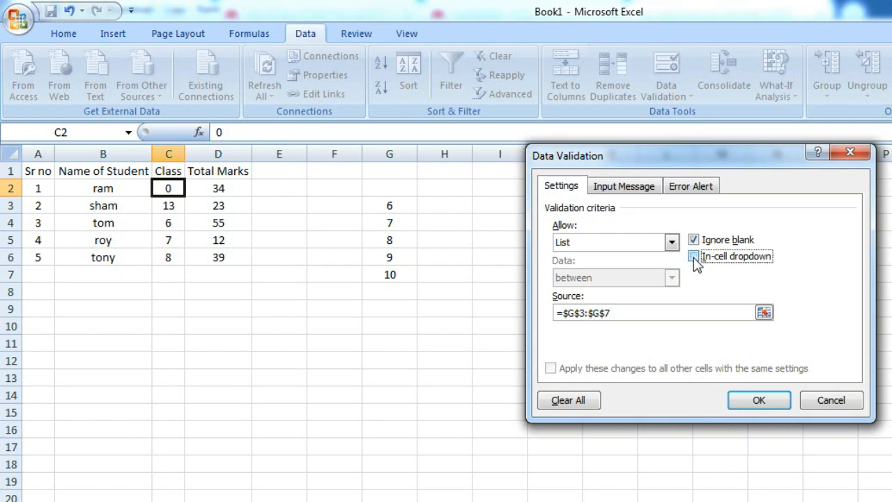
click(759, 400)
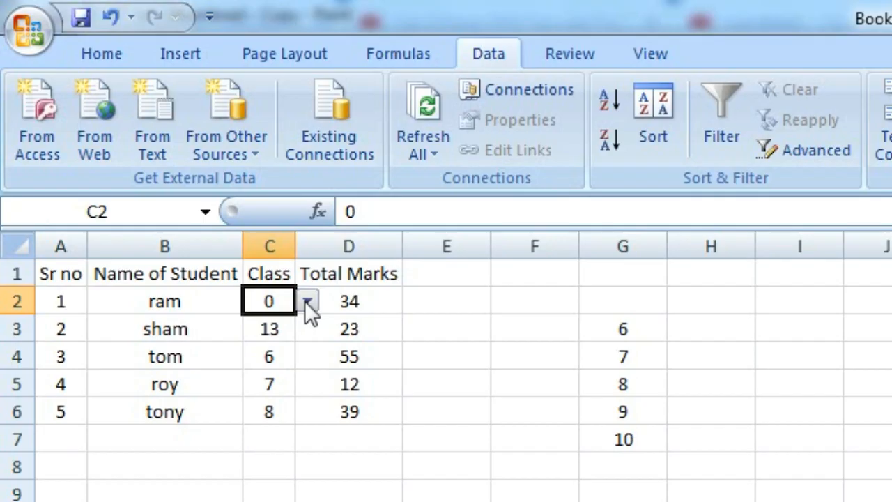
click(191, 189)
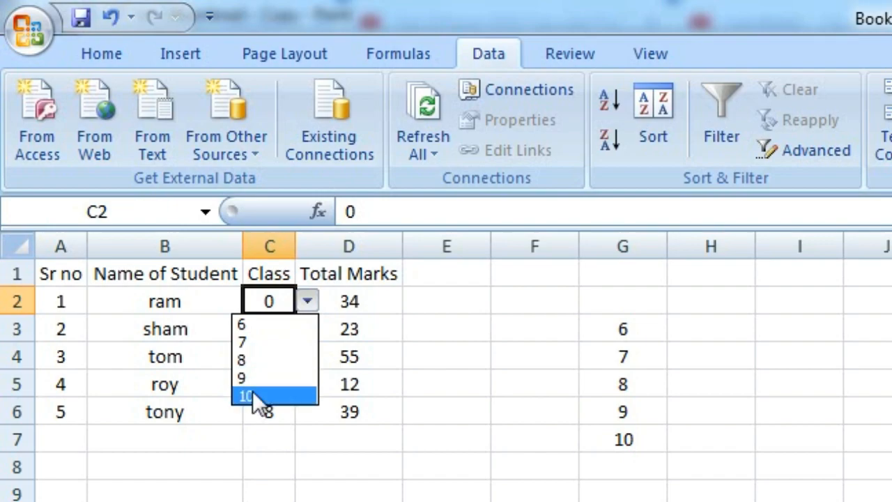
click(254, 324)
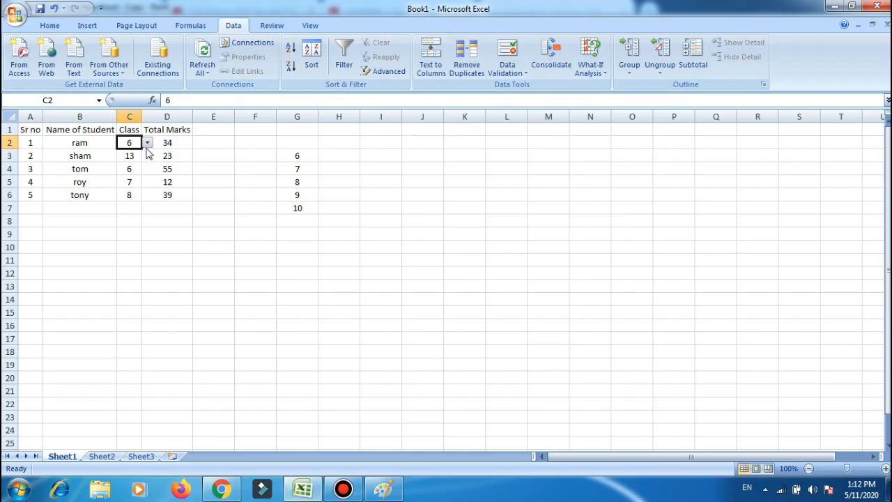
Apply list data validation to Class cells C3:C6, using G3:G7 as the source with an in-cell dropdown.
click(130, 157)
drag(131, 156, 133, 195)
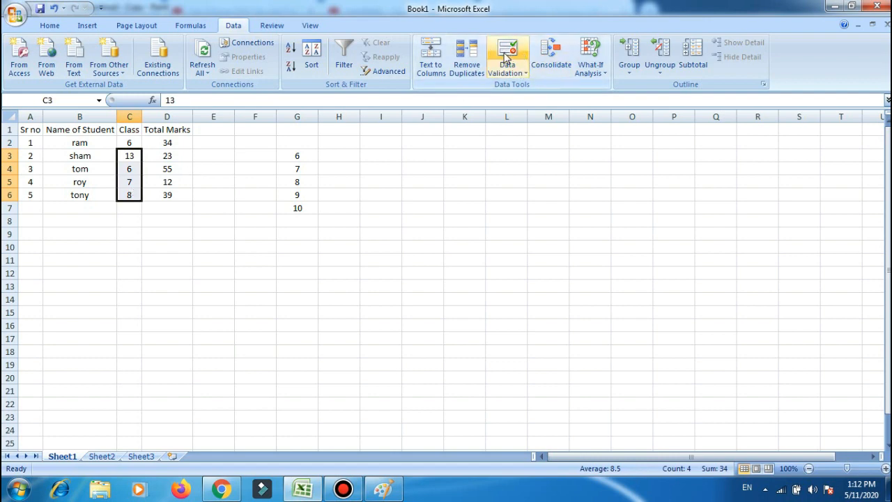
click(508, 56)
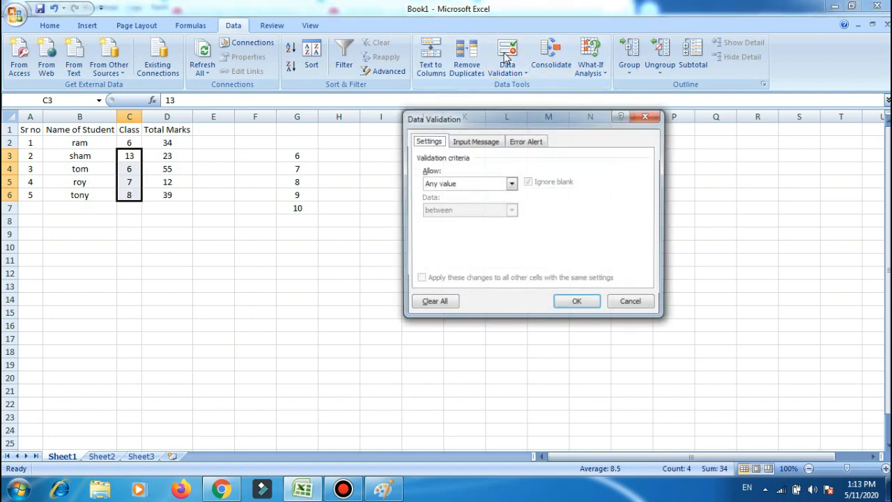
click(483, 185)
click(437, 225)
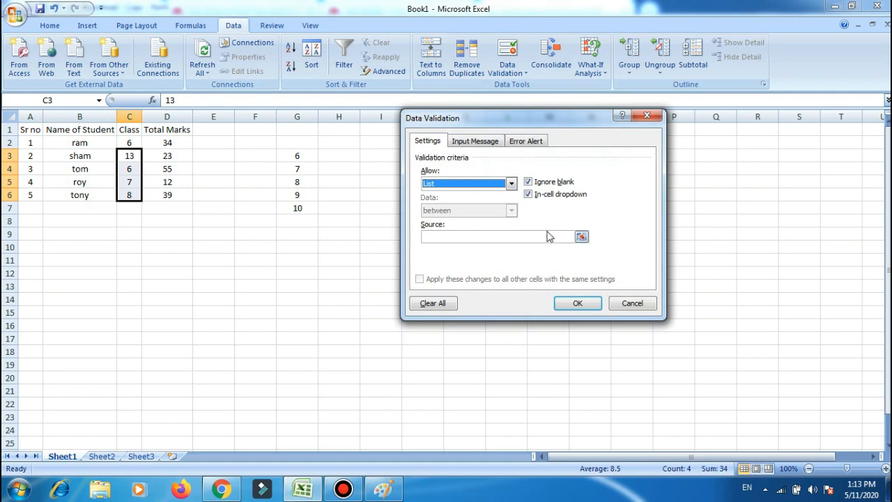
click(581, 237)
drag(307, 152, 301, 208)
click(654, 135)
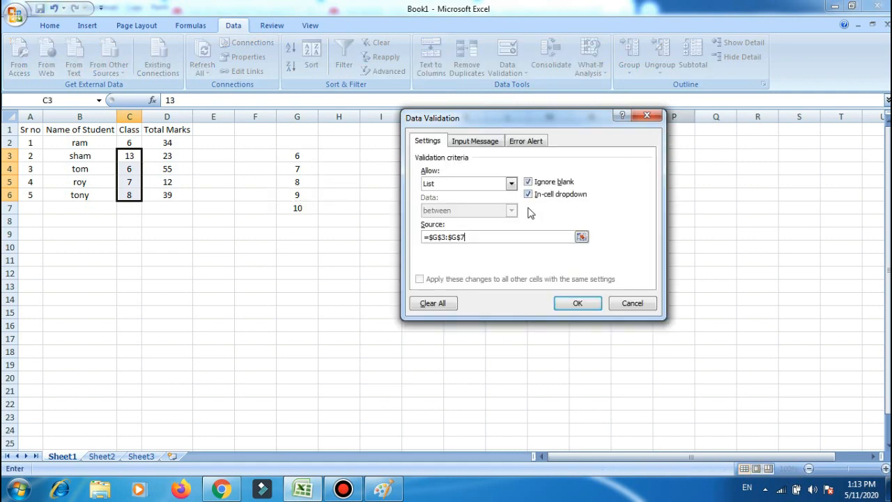
click(530, 195)
click(578, 302)
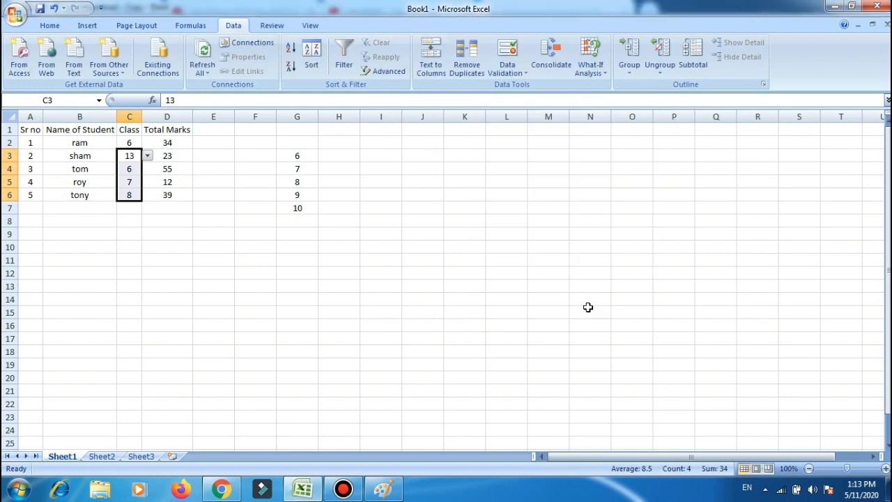
Choose 7 from the dropdown list as the Class value in cell C3.
click(148, 156)
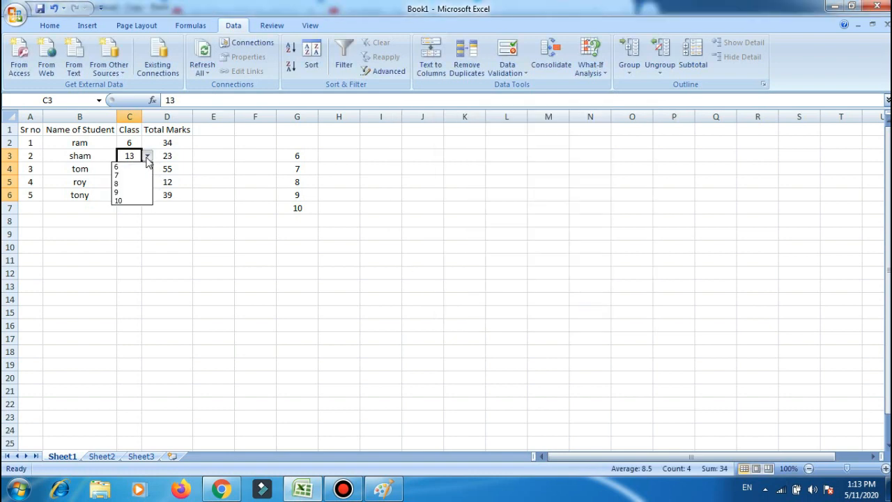
click(123, 180)
click(186, 220)
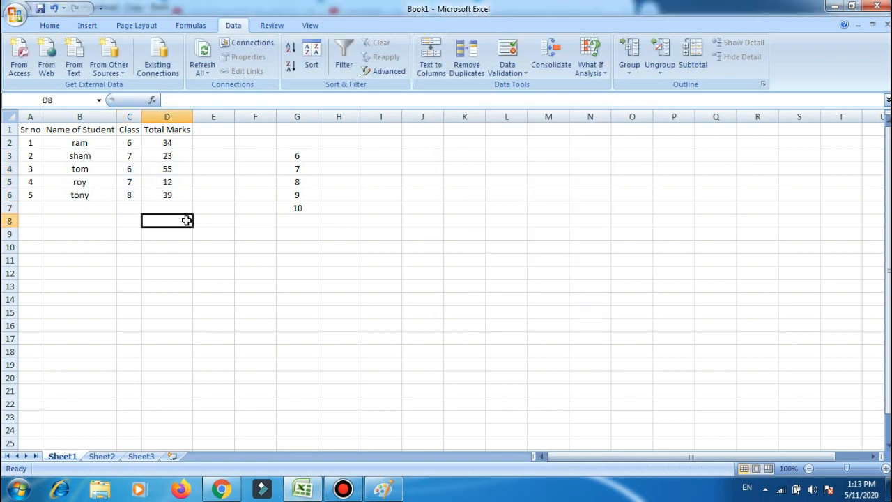
Try to enter 1 as the Class value in the validated cell C4.
click(126, 169)
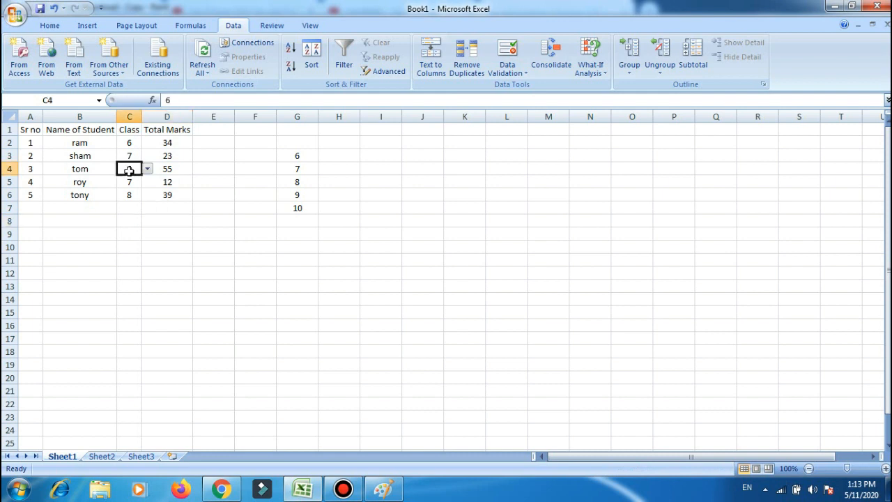
text(13)
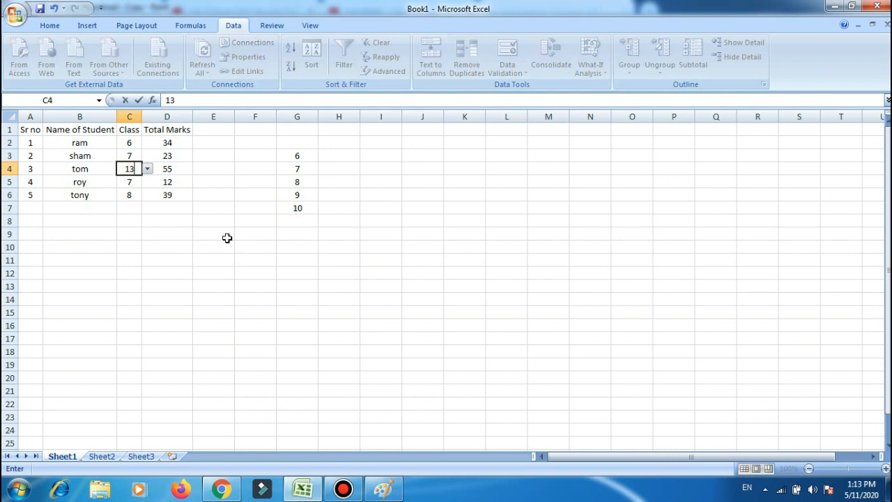
key(Return)
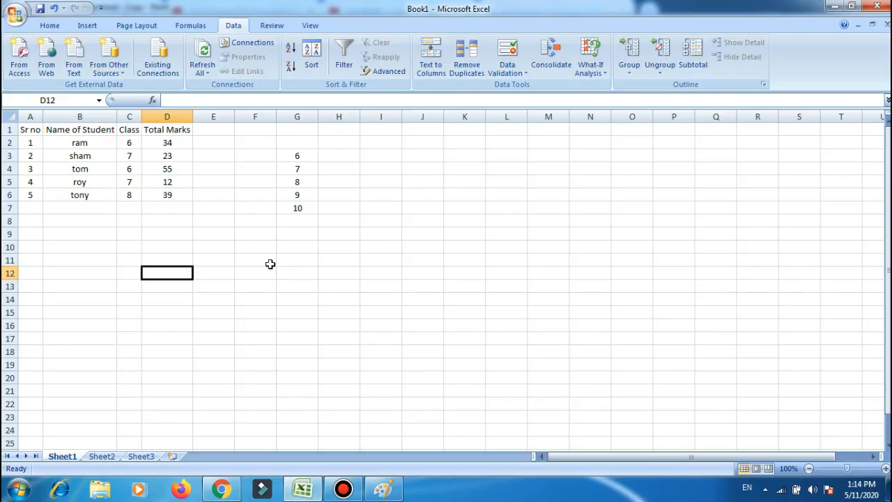
Widen all columns of the sheet at once and adjust the widths of columns B, C and D individually.
click(271, 260)
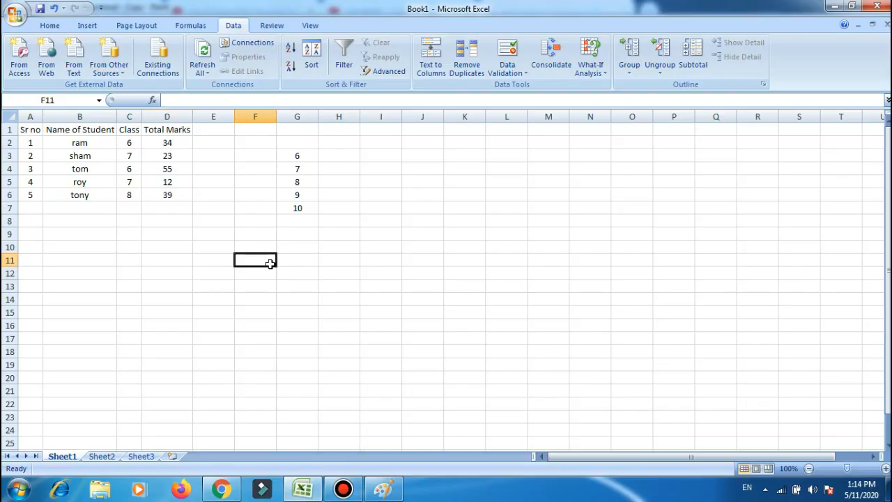
click(10, 116)
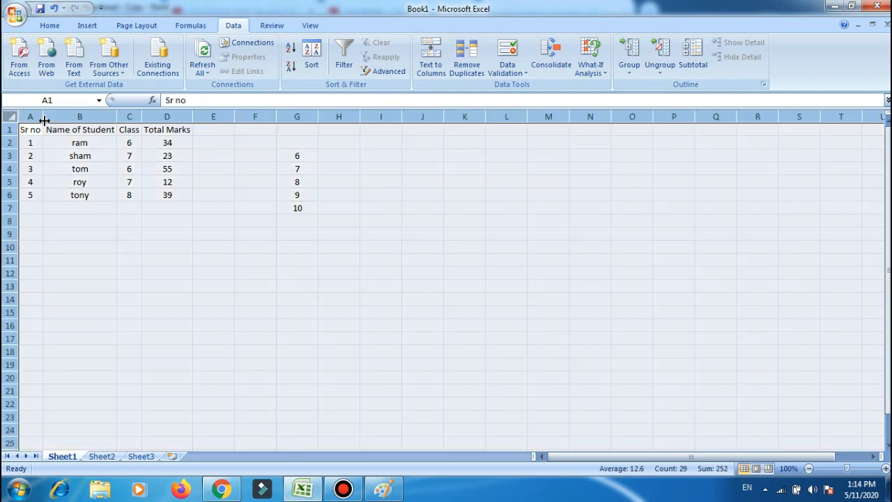
drag(42, 116, 191, 119)
drag(335, 123, 317, 120)
drag(490, 116, 449, 117)
drag(623, 115, 598, 118)
click(622, 207)
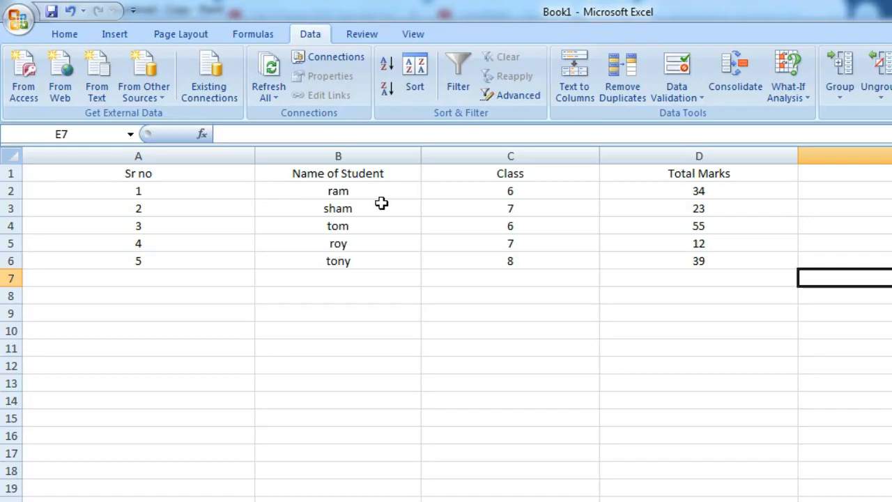
Auto-fit the widths of columns B and A individually, and auto-fit all remaining columns of the sheet together.
double_click(421, 157)
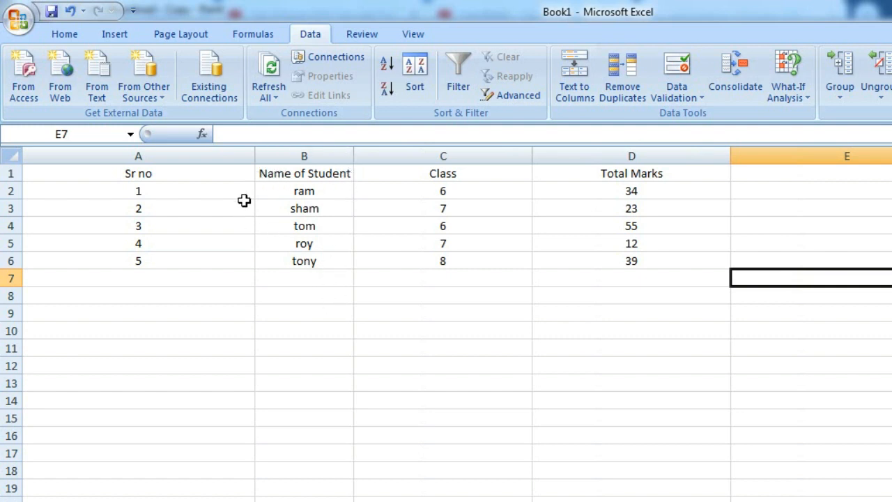
double_click(255, 156)
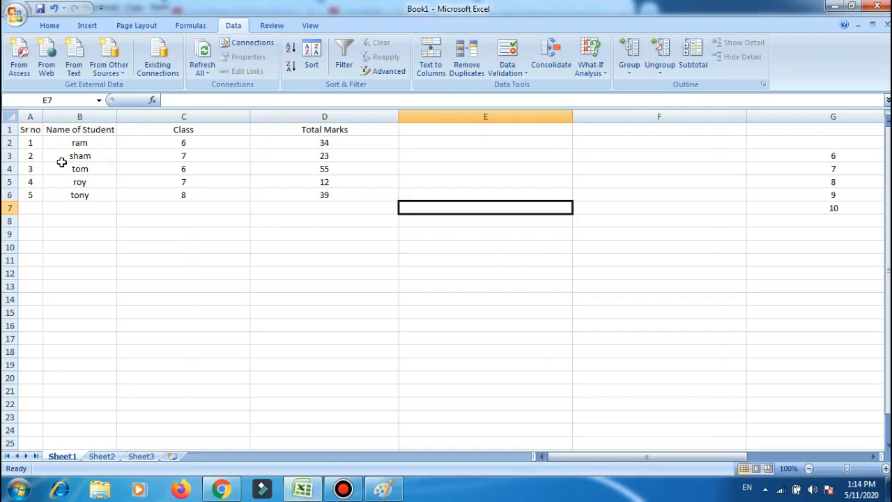
click(13, 115)
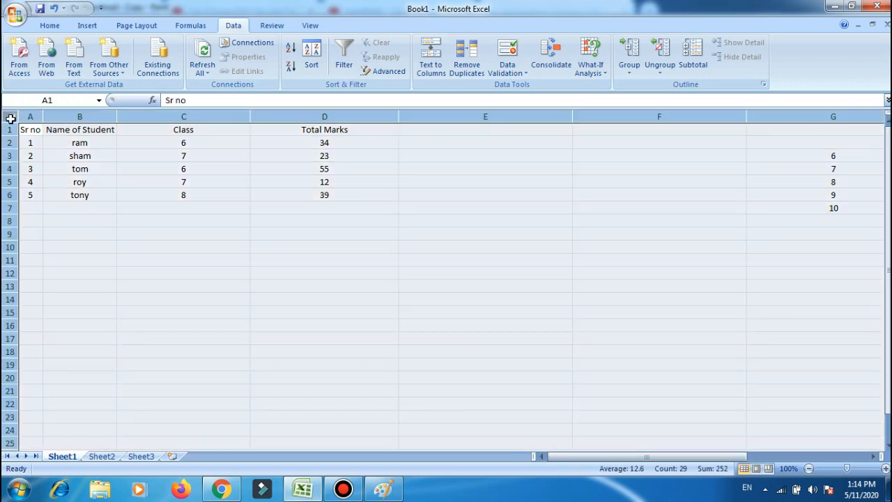
double_click(250, 115)
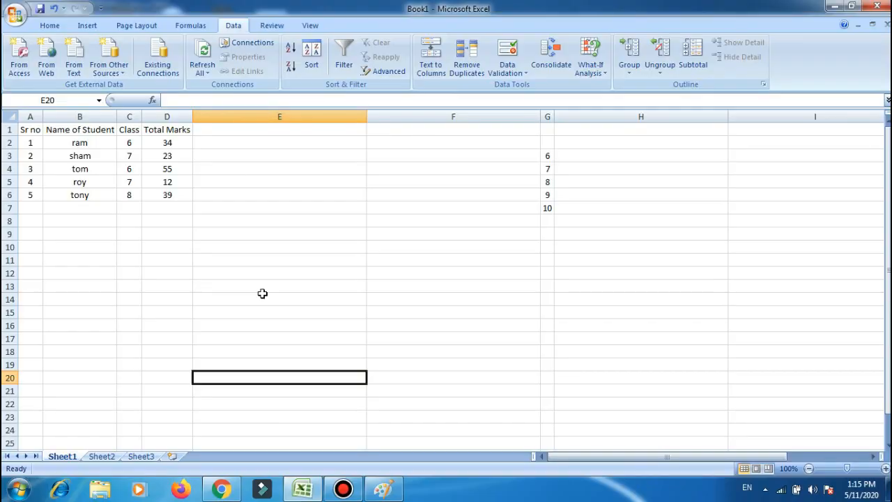
Copy the whole student marks table including its headers, cells A1:D6.
click(262, 293)
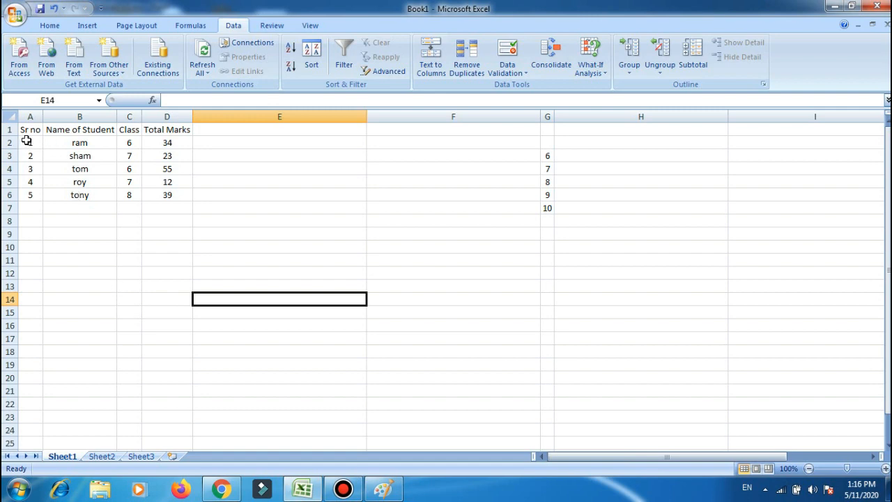
drag(27, 141, 177, 195)
right_click(179, 197)
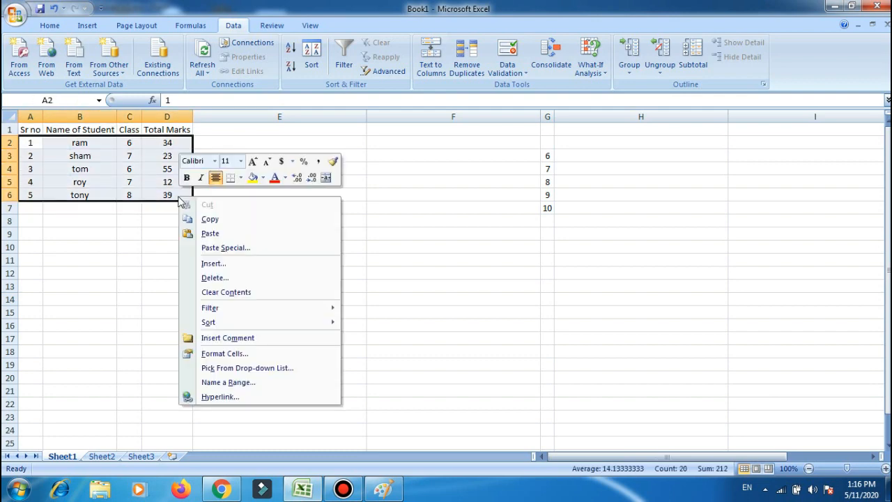
click(227, 219)
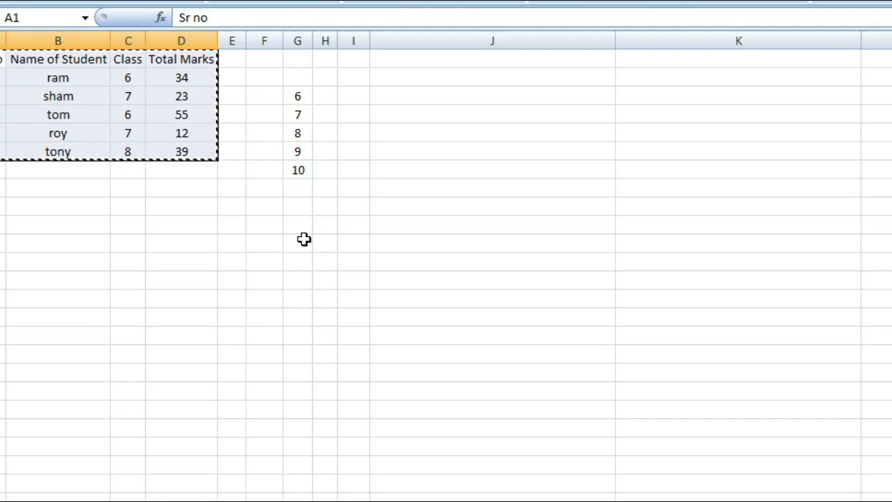
Paste the copied student marks table transposed, starting at cell G10.
click(303, 233)
right_click(303, 233)
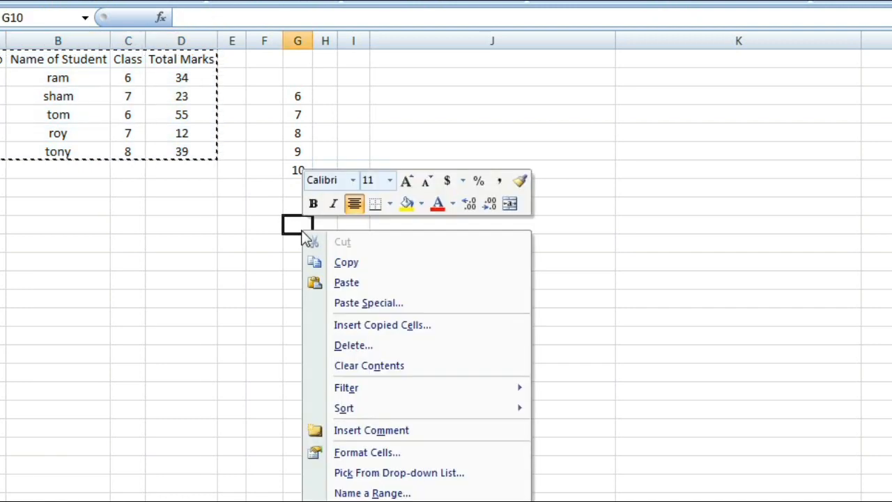
click(376, 303)
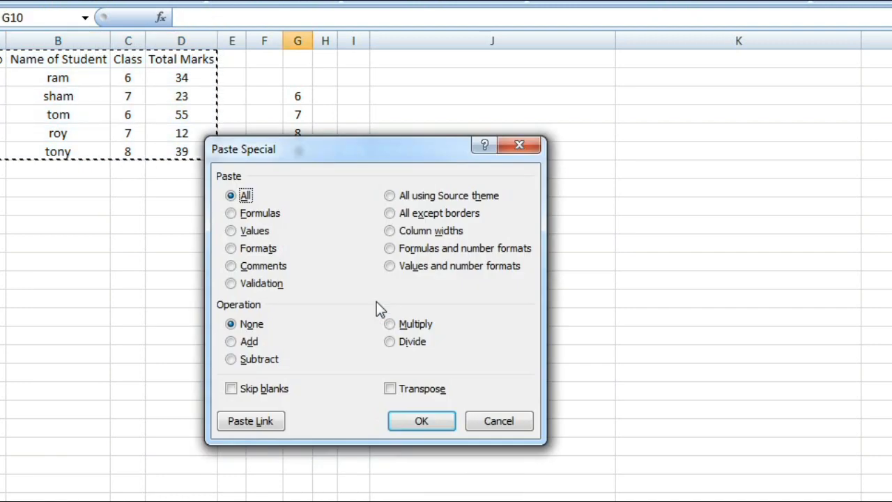
click(391, 390)
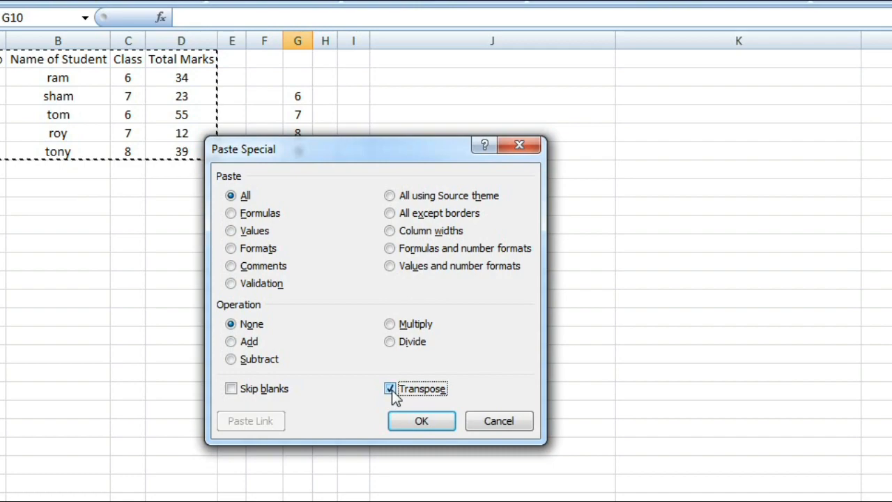
click(433, 421)
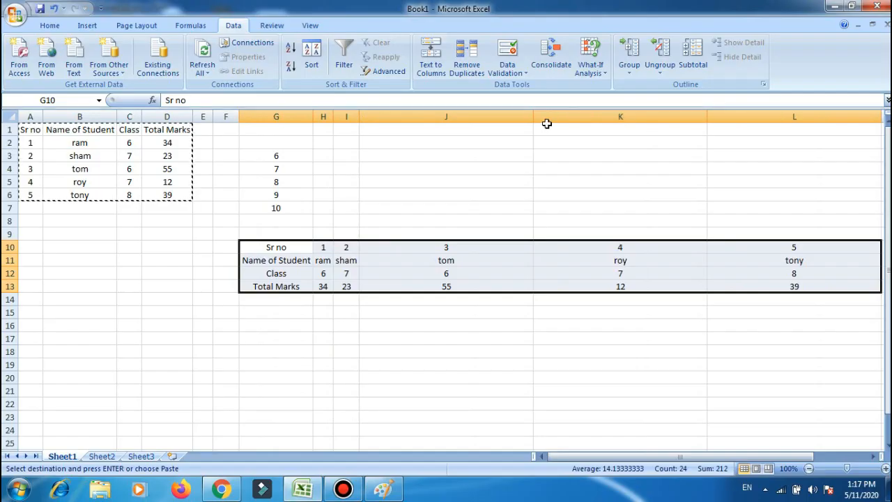
Auto-fit the widths of columns J, K and L individually.
double_click(615, 41)
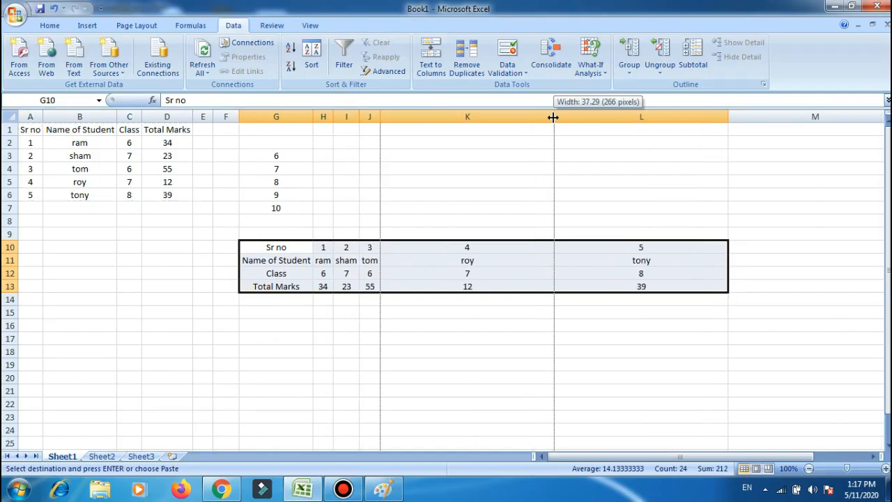
double_click(554, 116)
double_click(573, 117)
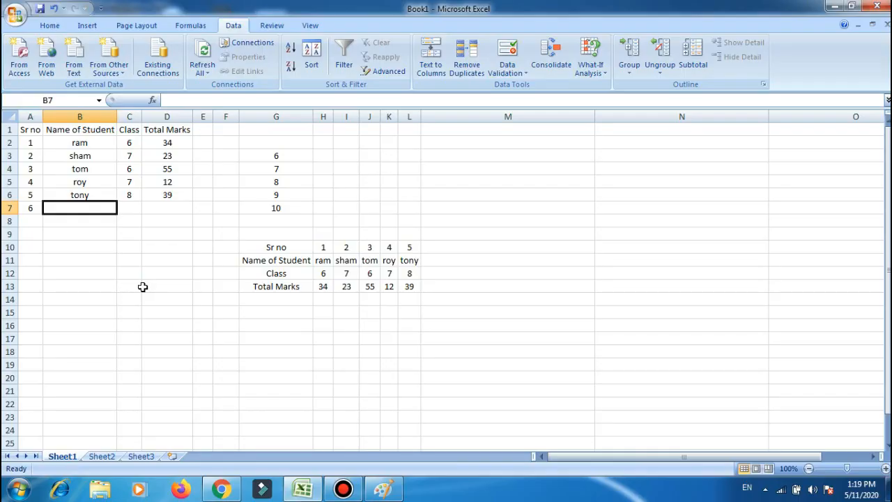
Complete the record in row 7 with the same student name as in row 2, Class 6 and Total Marks 34.
text(ram)
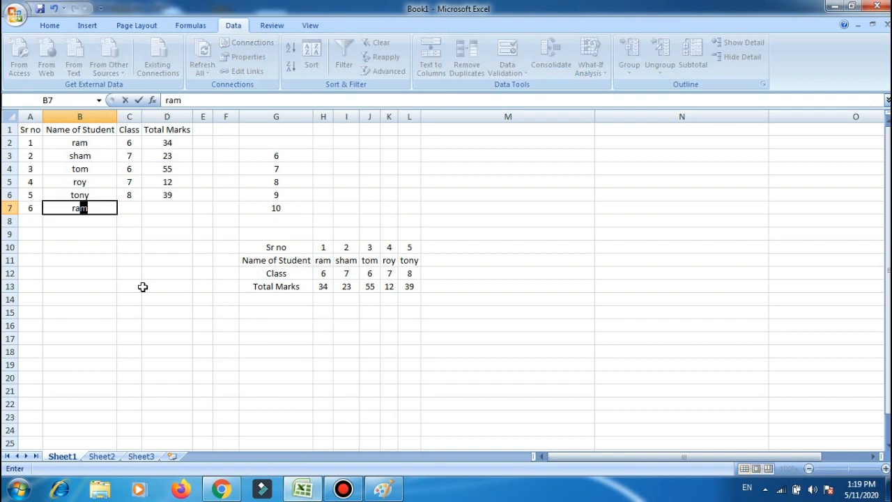
key(Tab)
text(6)
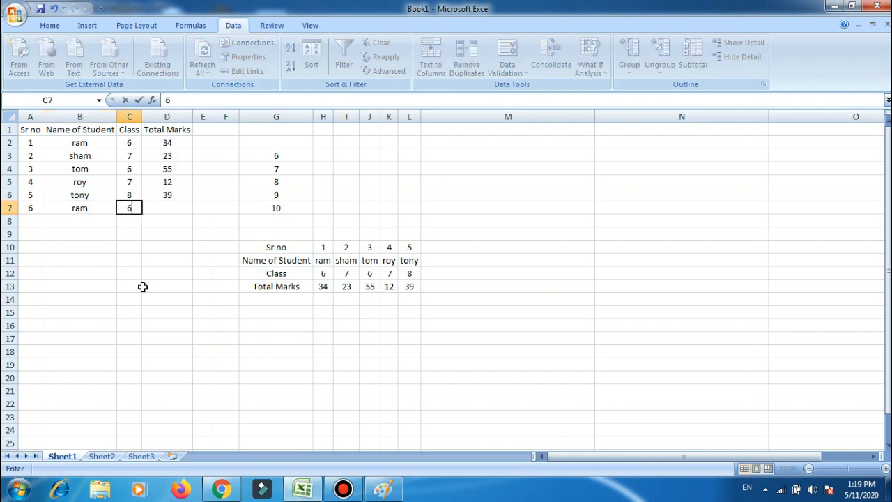
key(Tab)
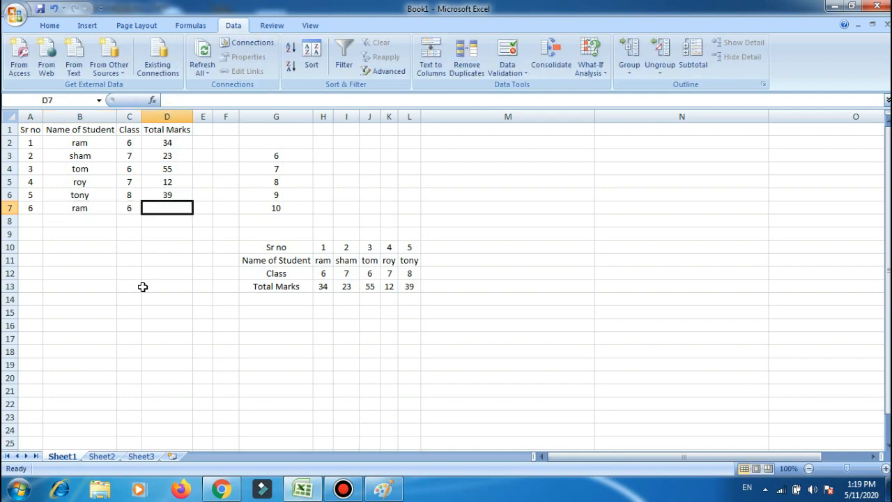
text(34)
key(Return)
Add a record in row 8 with Sr no 7, the same student name as in row 7, Class 7 and Total Marks 56.
text(7)
key(Tab)
text(r)
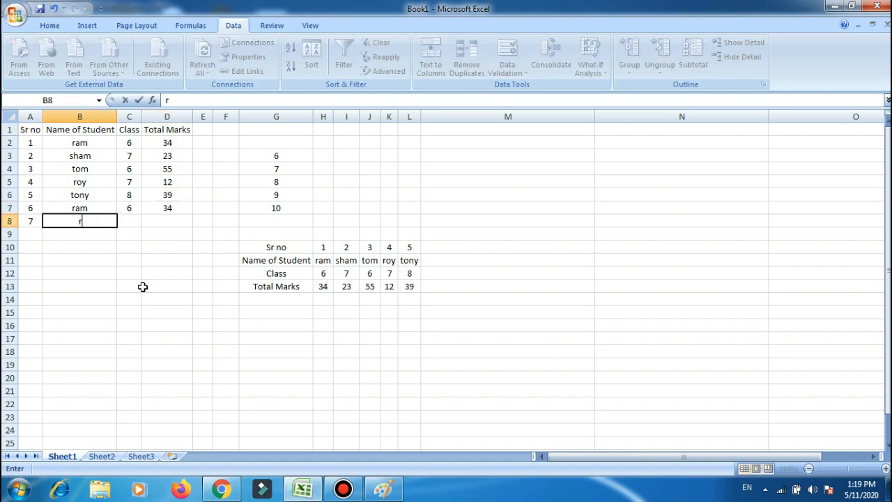
text(am)
key(Tab)
text(7)
key(Tab)
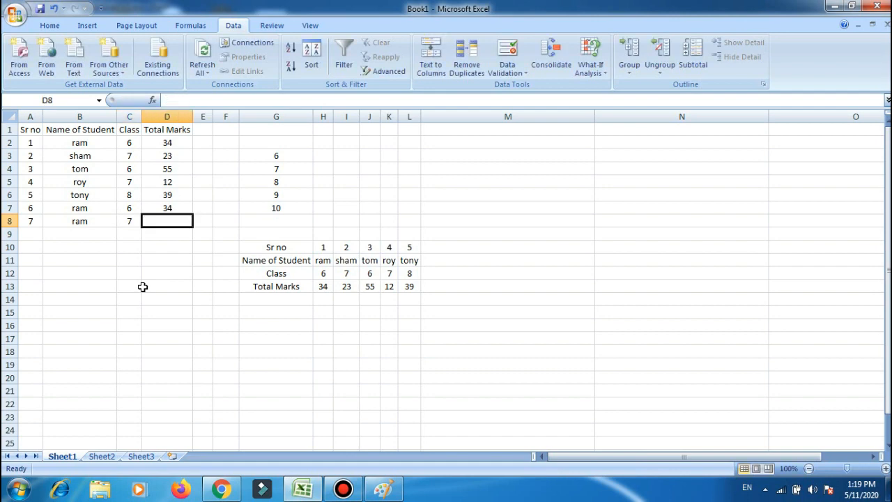
text(56)
key(Return)
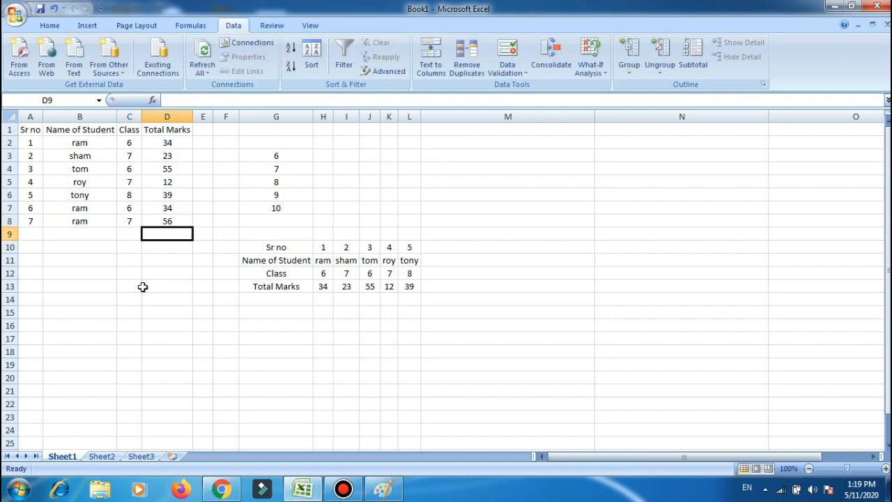
Remove duplicate rows from the whole marks table with Sr no excluded from the comparison, and undo the removal.
key(Up)
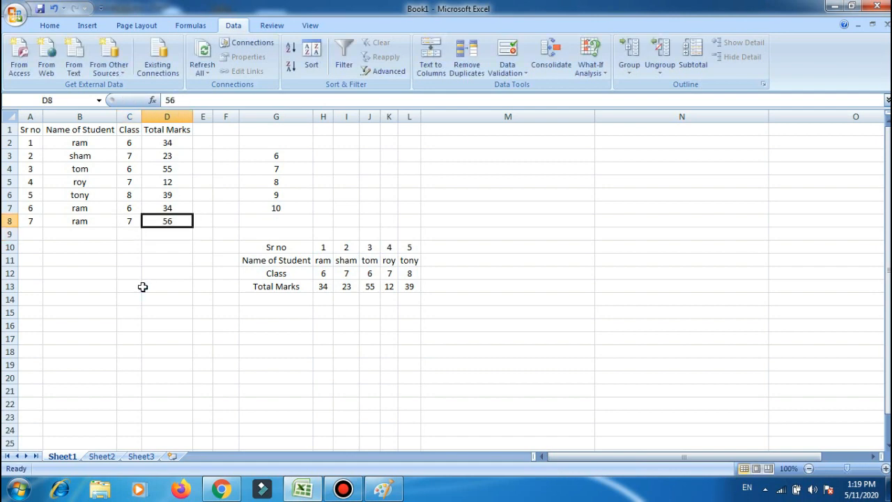
key(shift+Left)
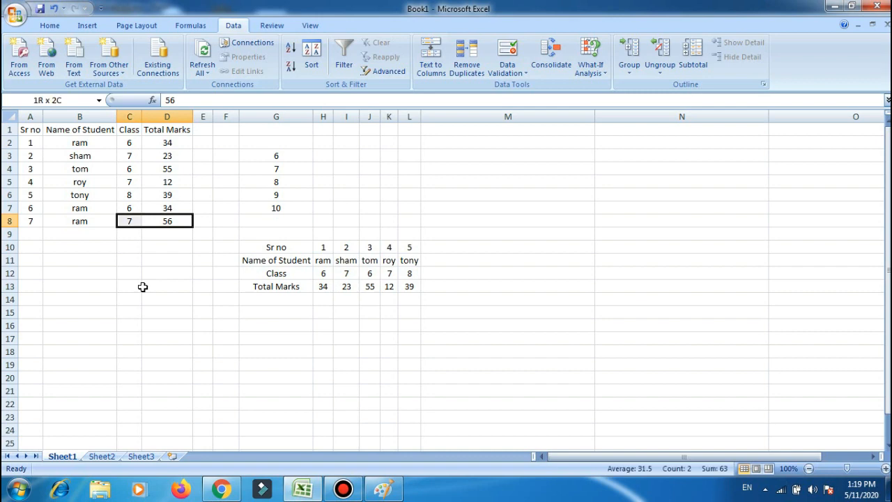
key(ctrl+a)
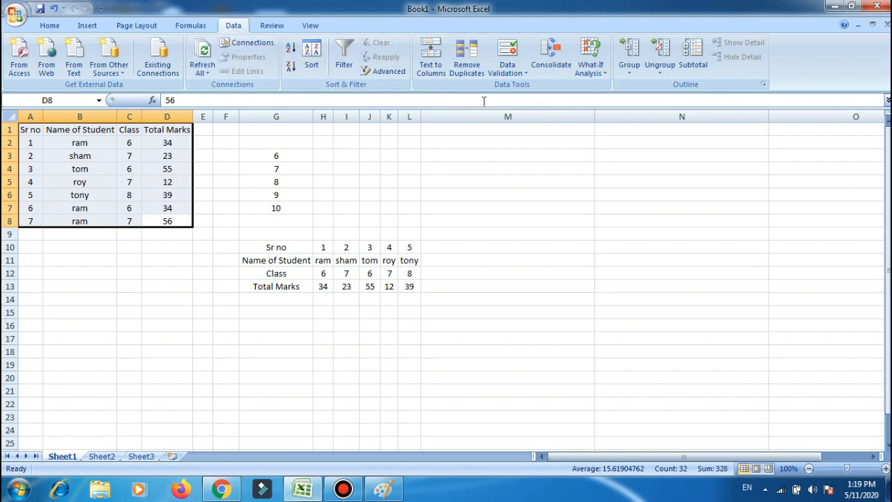
click(466, 57)
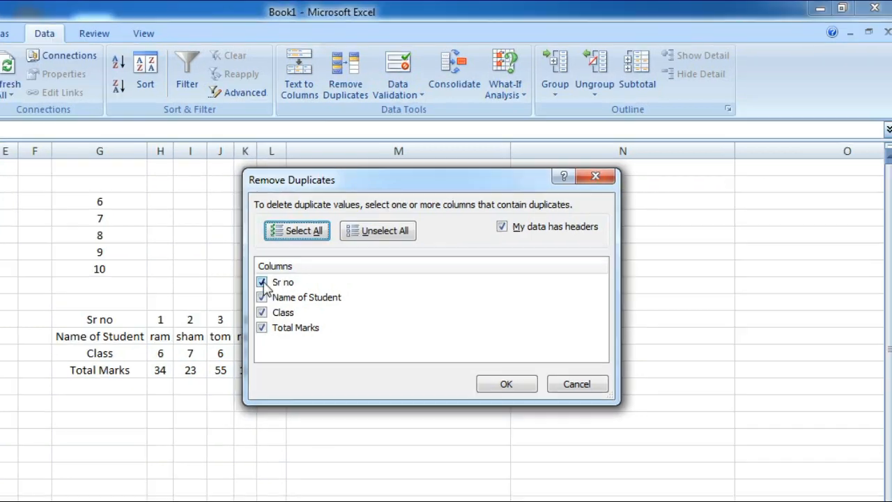
click(309, 261)
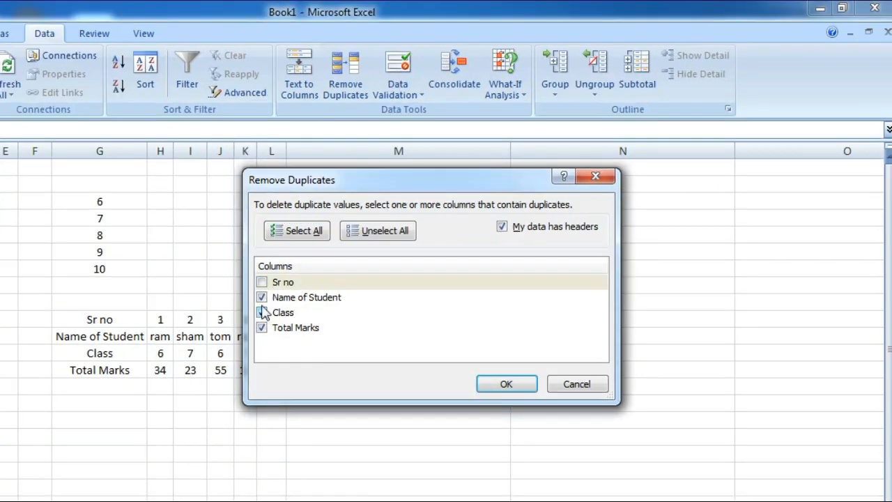
click(308, 303)
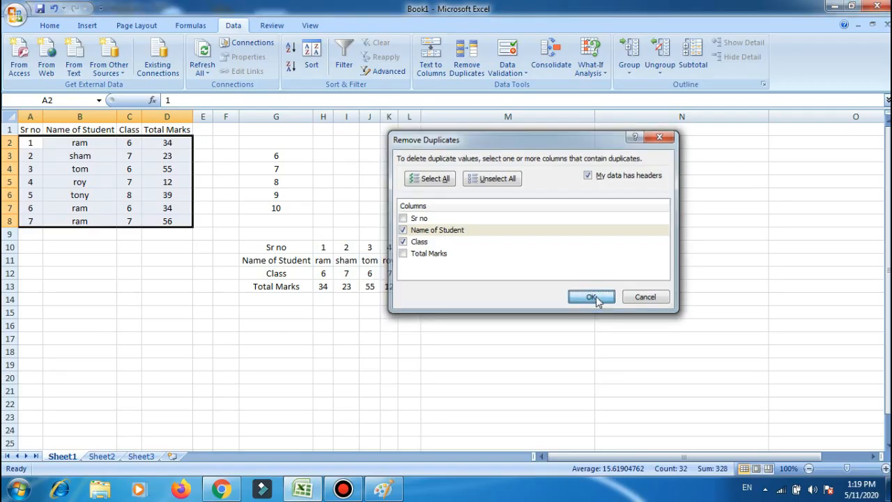
click(513, 377)
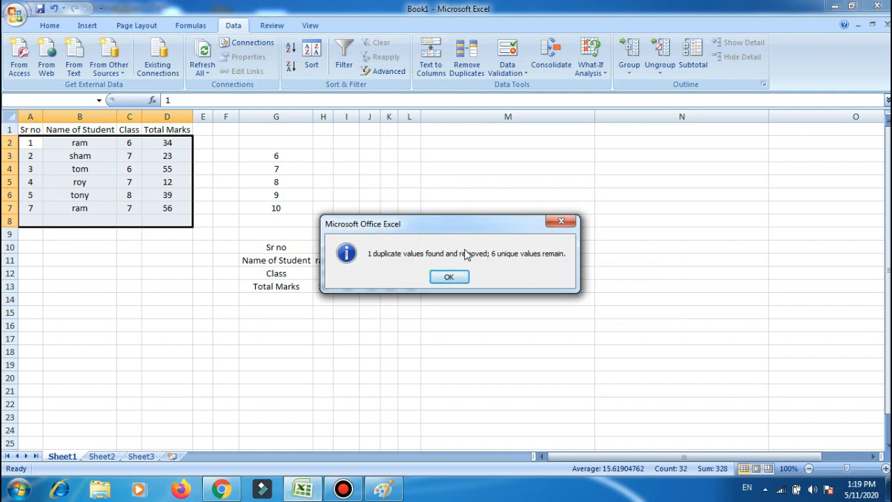
click(449, 278)
key(ctrl+z)
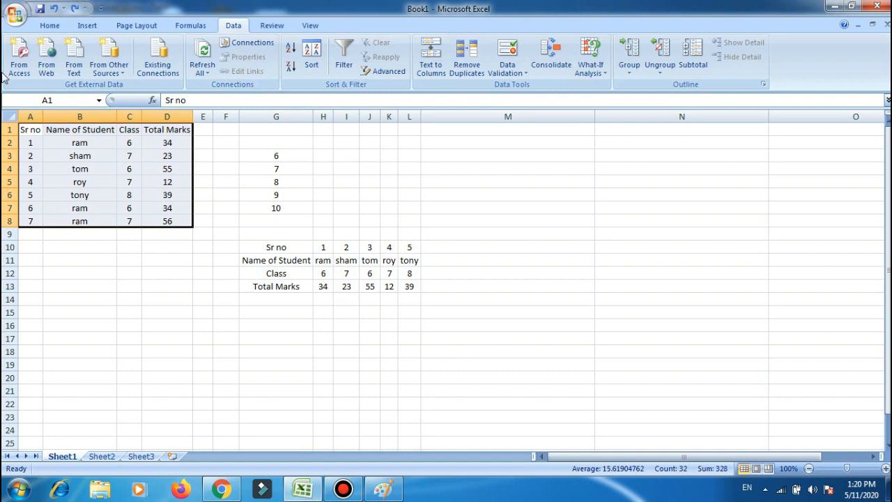
Remove duplicate rows from the marks table by comparing only the Name of Student column.
click(467, 56)
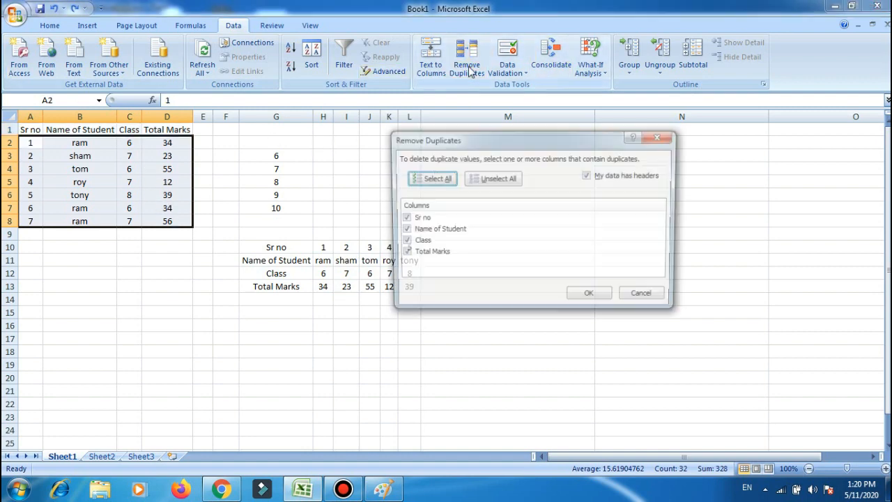
click(402, 218)
click(402, 242)
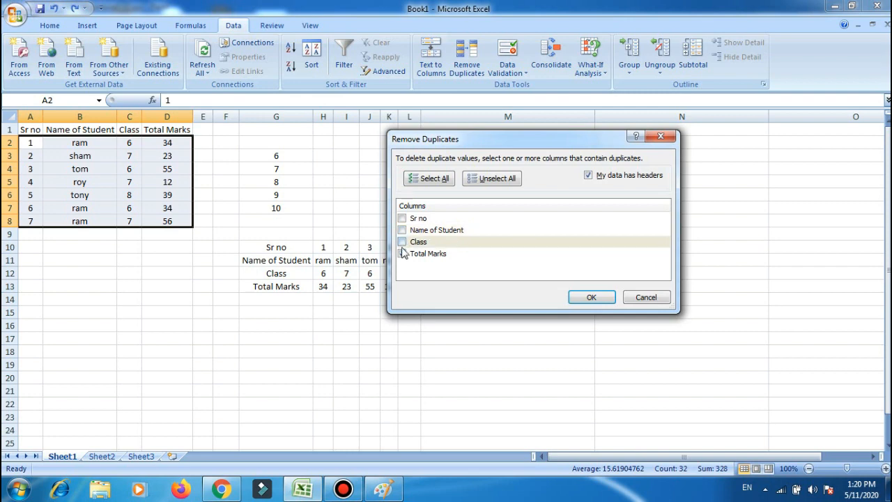
click(402, 254)
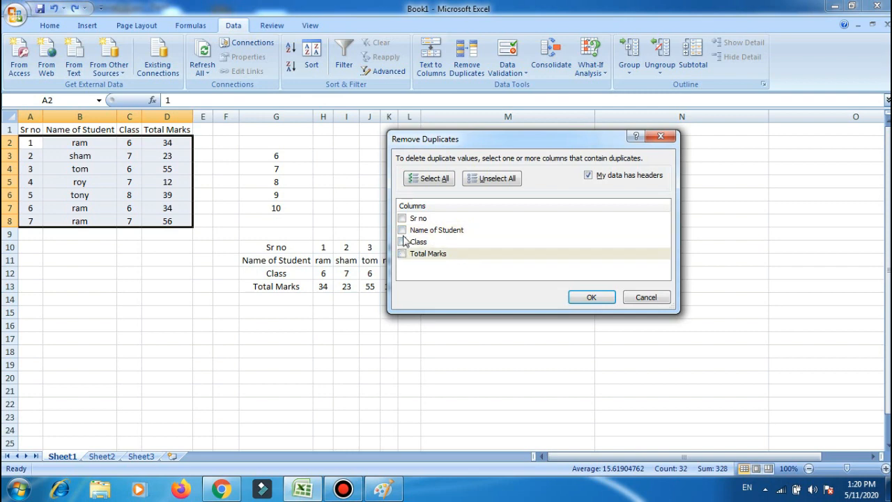
click(591, 297)
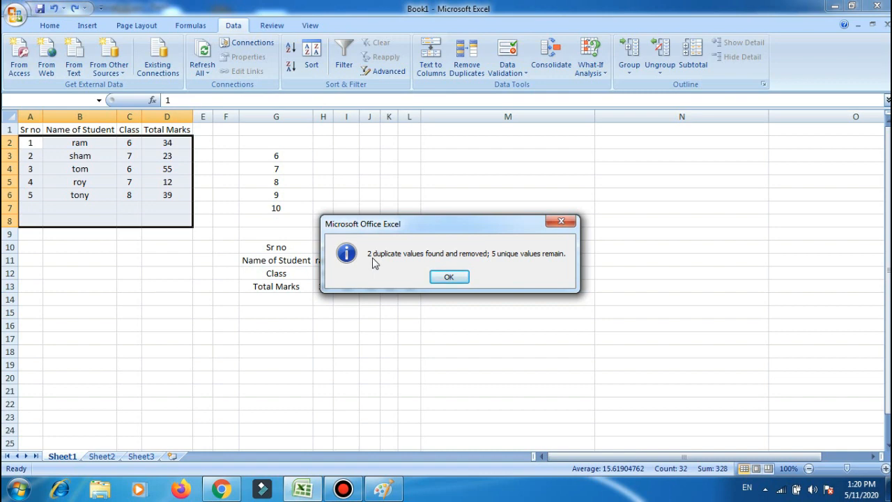
click(450, 277)
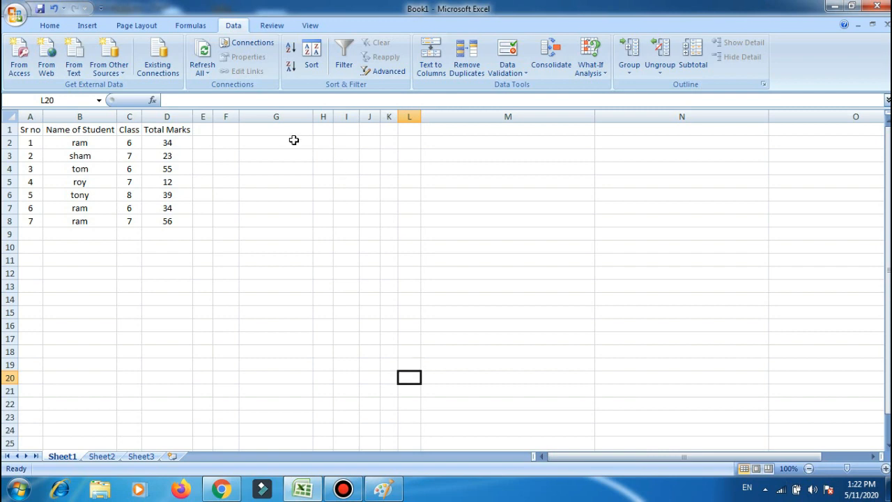
List the first three students' names in cells G2:G4 and enter the headings name in G1 and Class in H1.
click(298, 145)
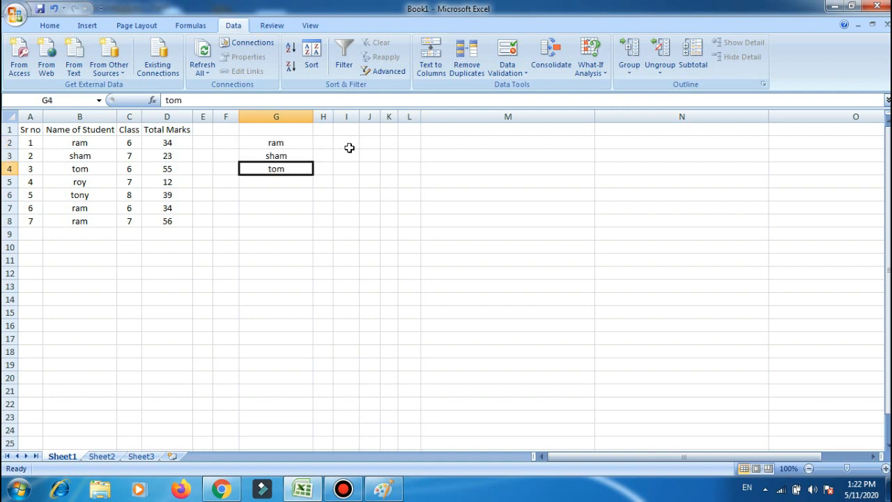
key(Up)
key(Up)
key(Up)
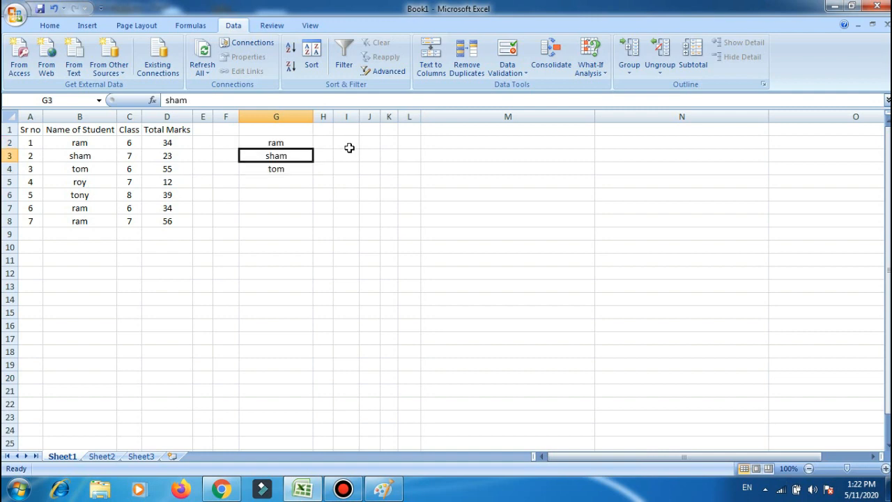
text(name)
key(Tab)
text(Class)
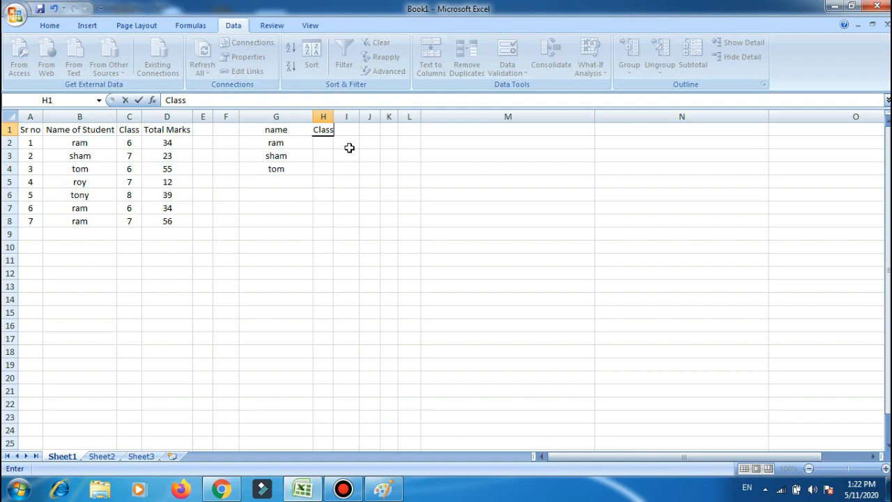
key(Return)
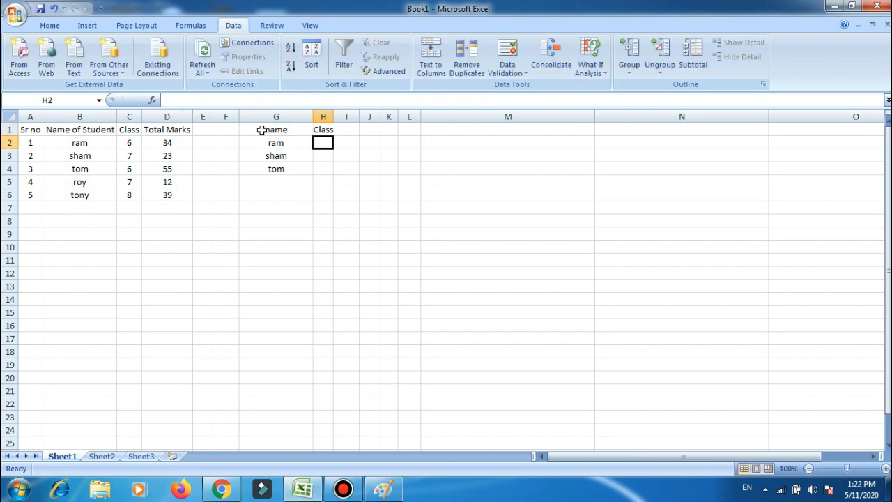
Search the function library for vlookup and insert the VLOOKUP function in cell H2.
click(152, 100)
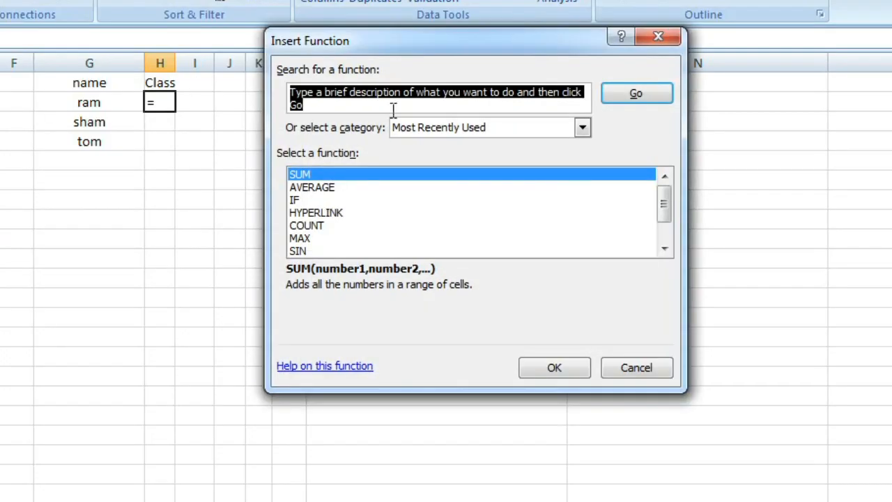
text(vlookup)
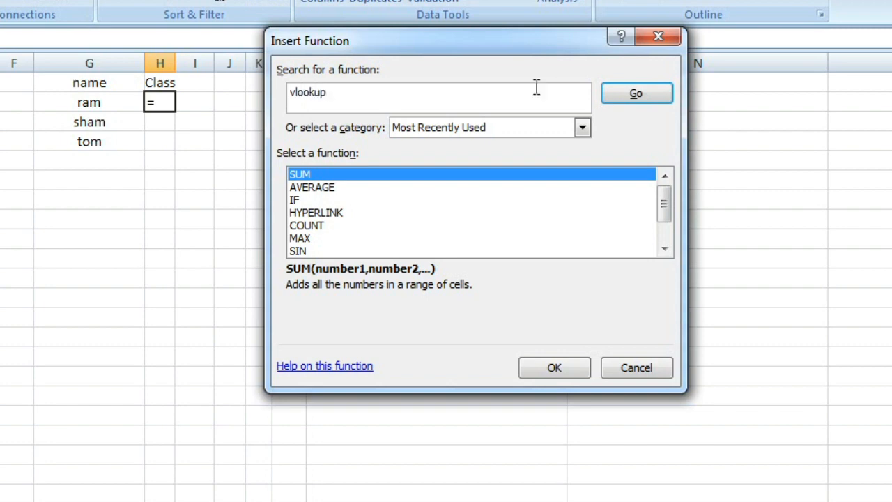
click(576, 128)
click(443, 157)
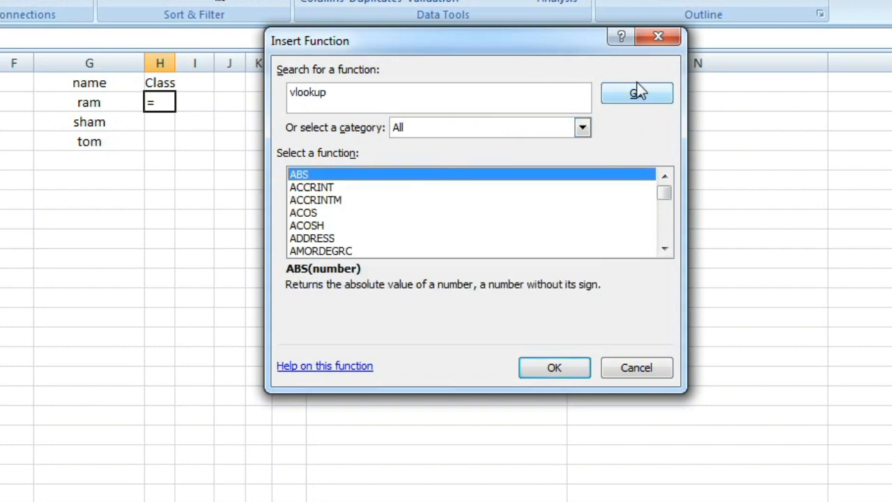
click(641, 95)
click(645, 97)
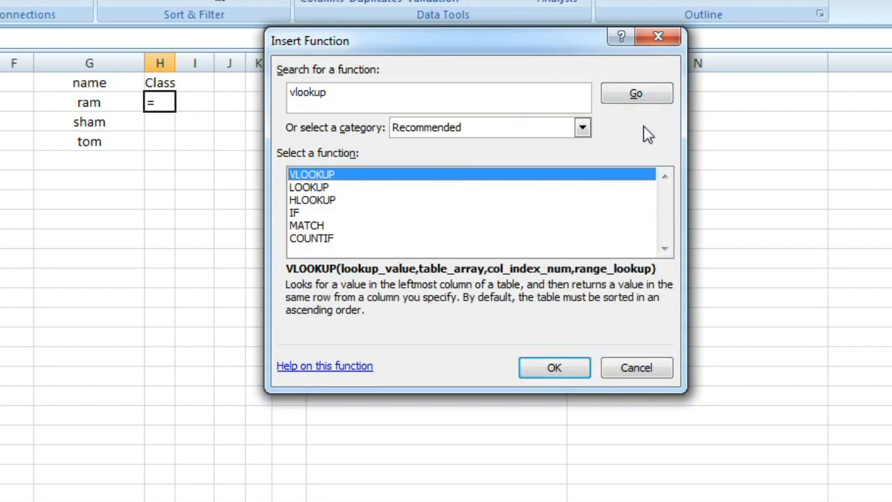
double_click(319, 177)
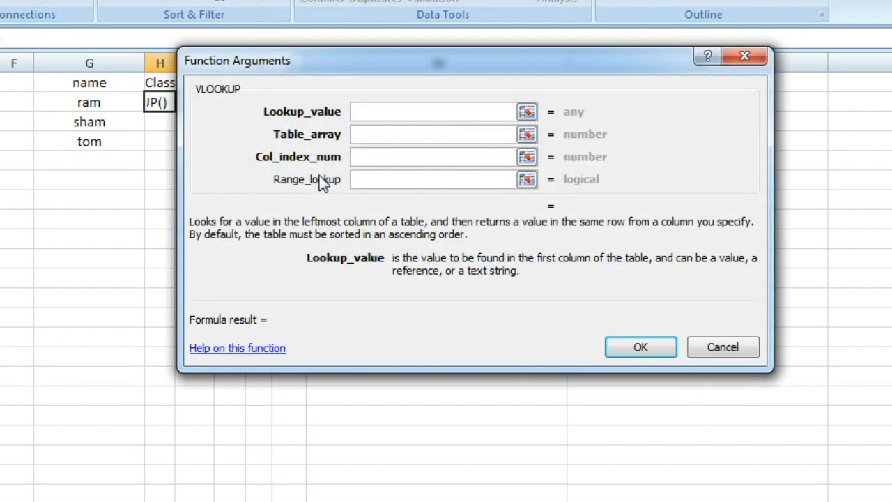
Set the VLOOKUP lookup value to G2 and the table array to B2:C6.
drag(300, 62, 357, 65)
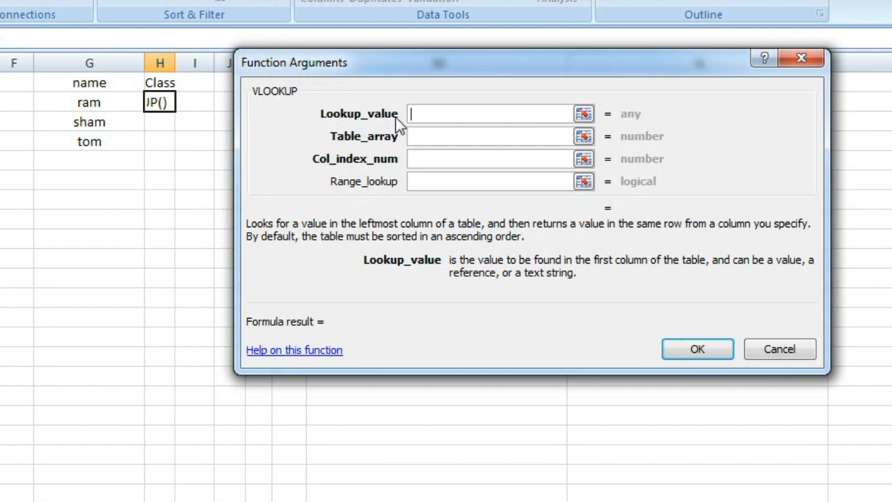
click(102, 103)
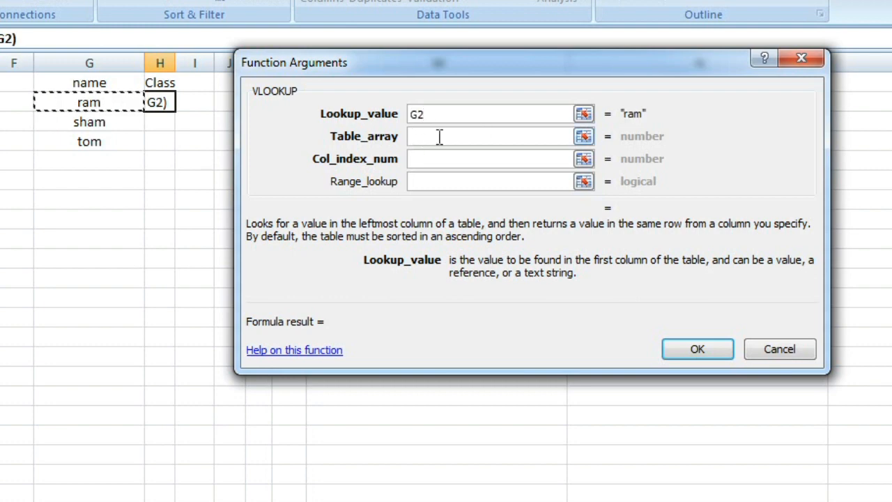
click(483, 139)
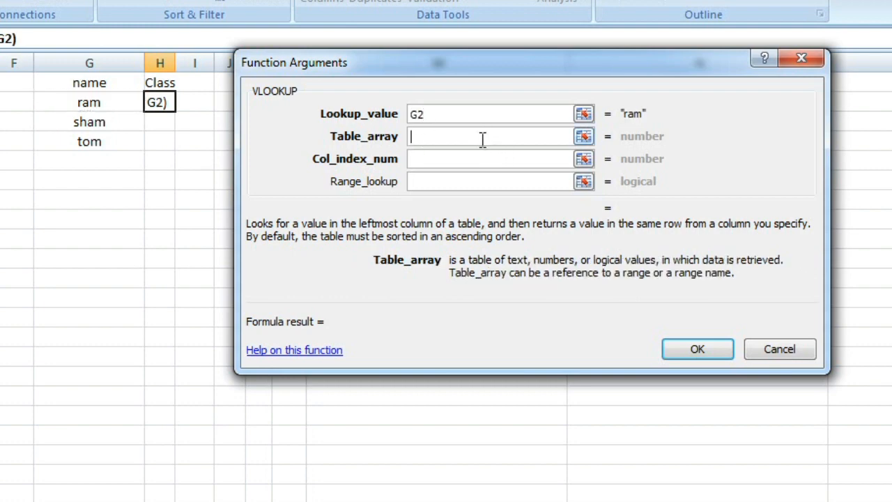
click(583, 136)
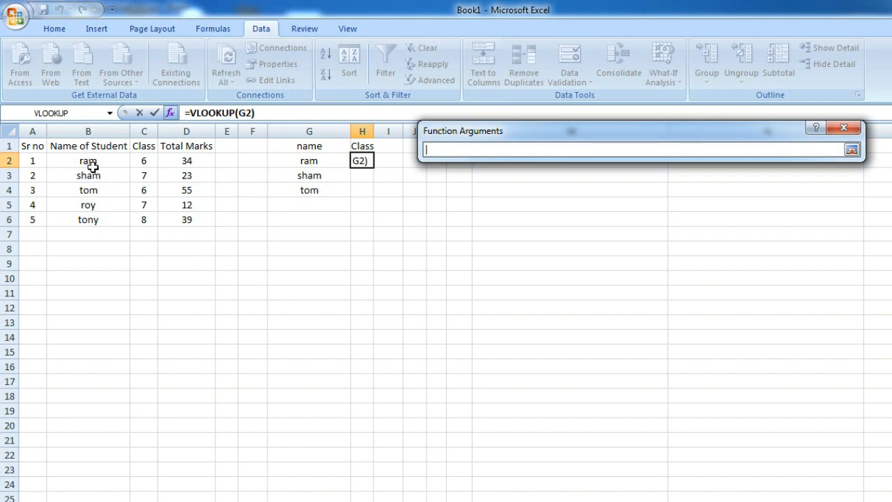
drag(74, 157, 141, 223)
click(851, 150)
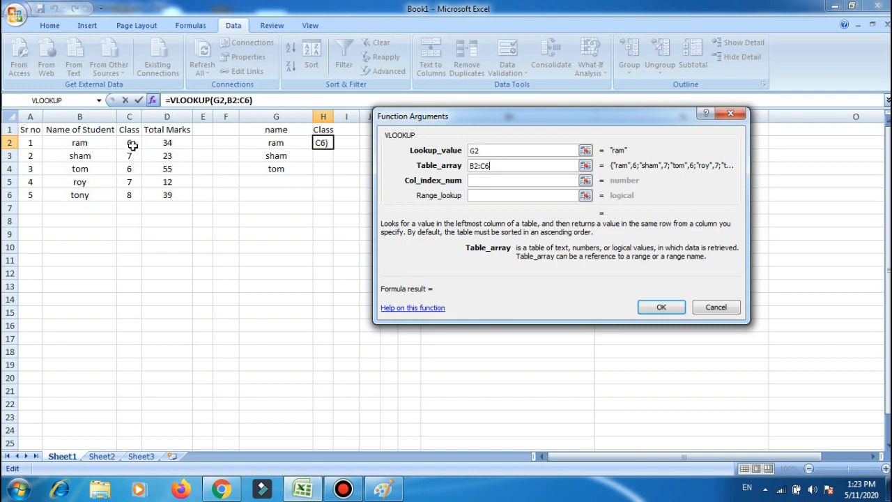
Set the VLOOKUP column index number to 2 and the range lookup to False.
key(Tab)
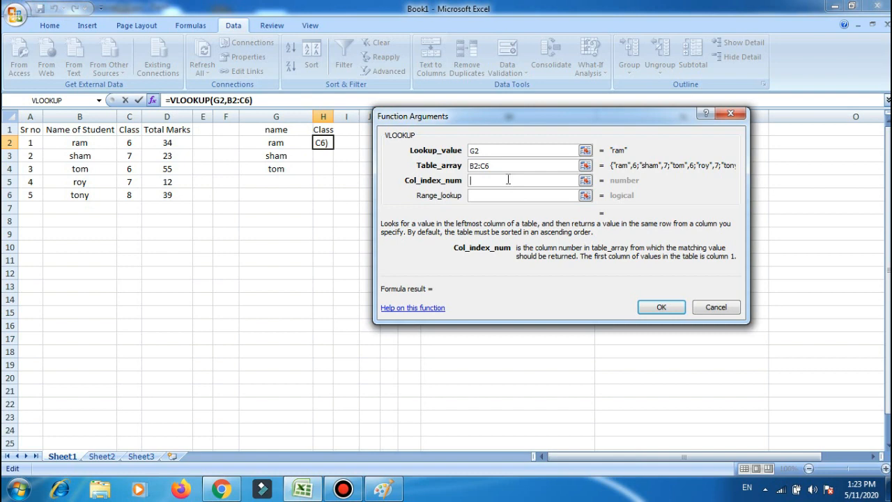
text(2)
click(486, 196)
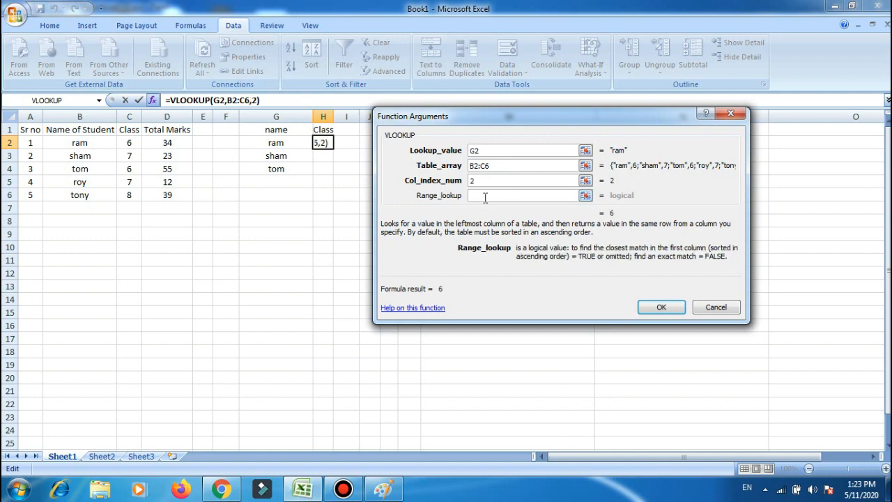
text(False)
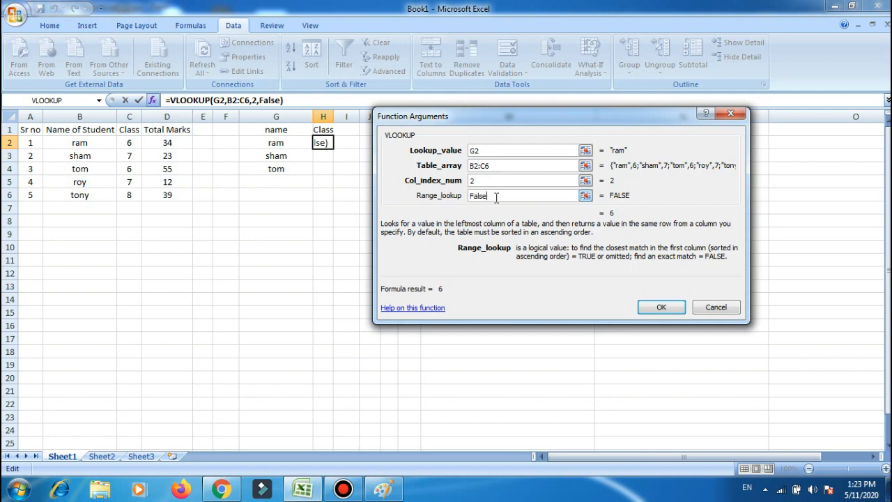
Re-enter the range lookup as false and complete the VLOOKUP formula in H2.
double_click(496, 198)
key(BackSpace)
text(true)
key(BackSpace)
key(BackSpace)
key(BackSpace)
key(BackSpace)
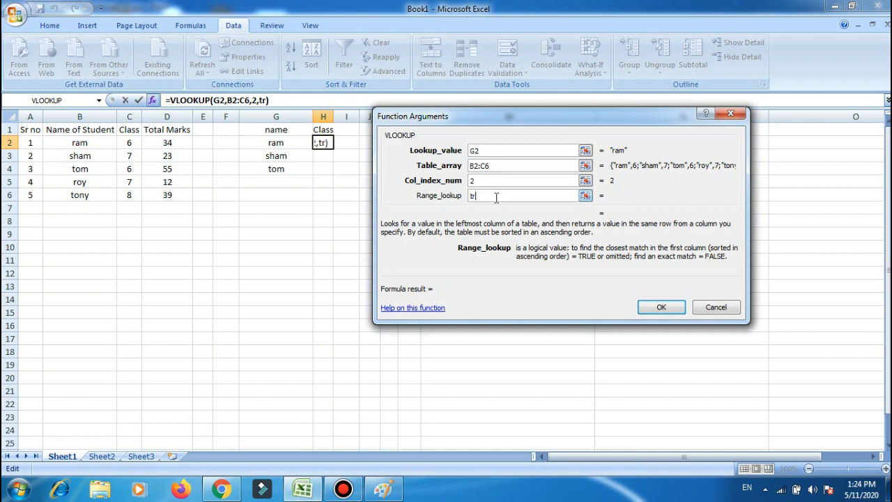
text(false)
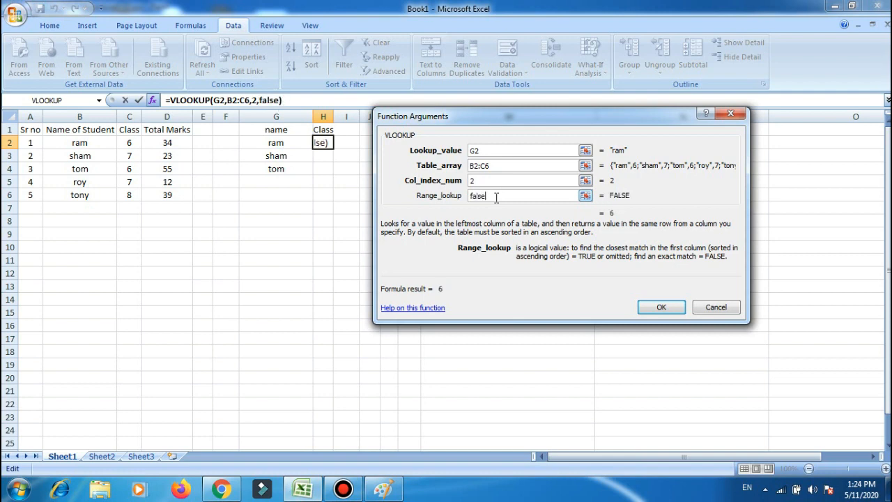
click(654, 307)
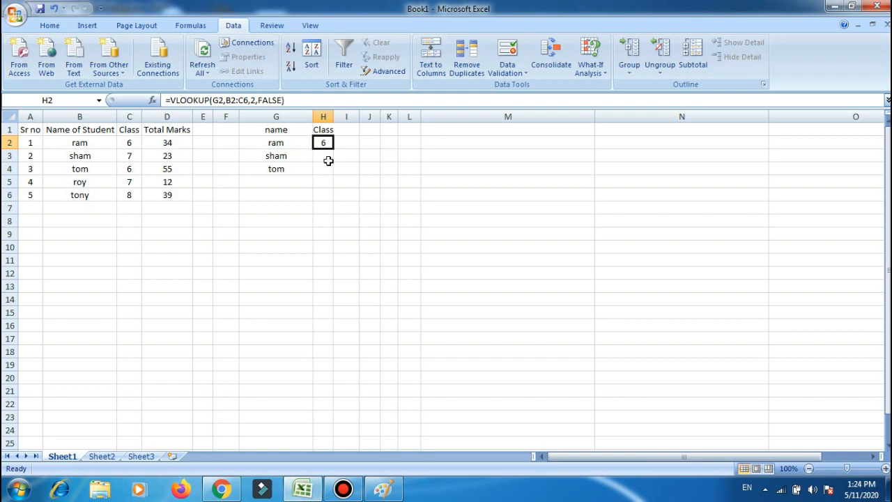
Copy the VLOOKUP formula from H2 into H3:H4 and check the returned classes against the marks table.
key(ctrl+c)
click(323, 157)
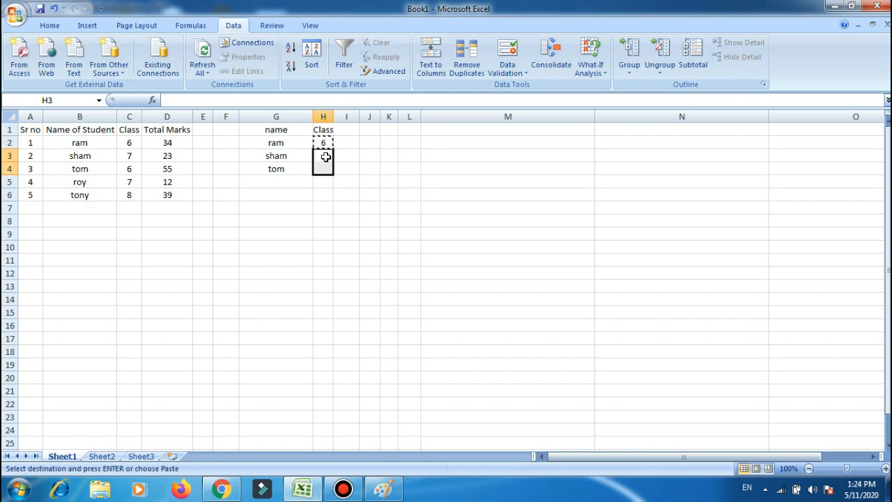
right_click(325, 160)
click(347, 193)
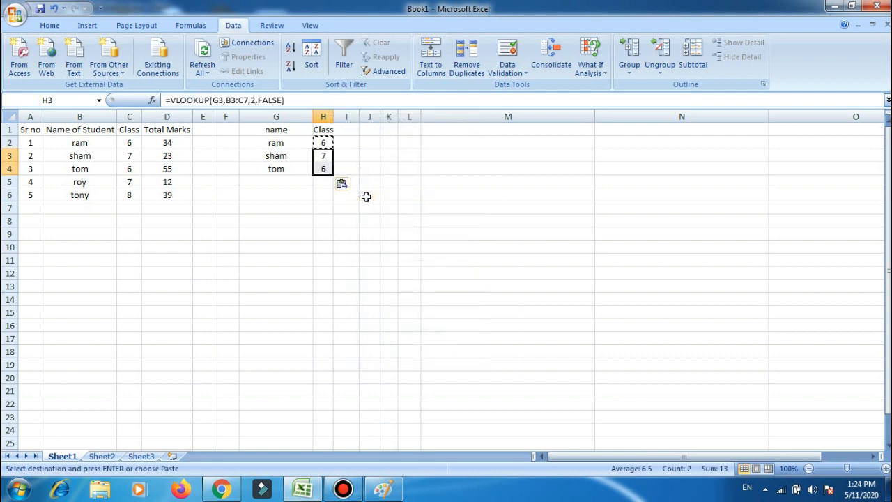
click(317, 204)
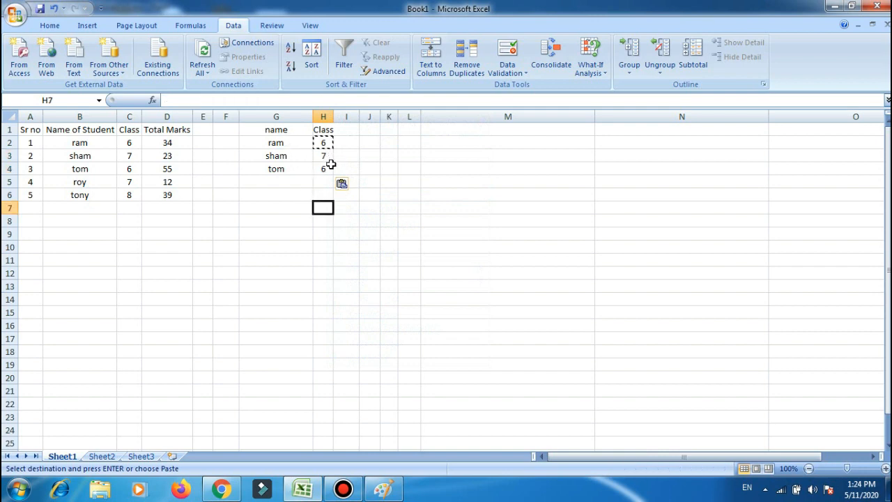
click(284, 158)
click(131, 162)
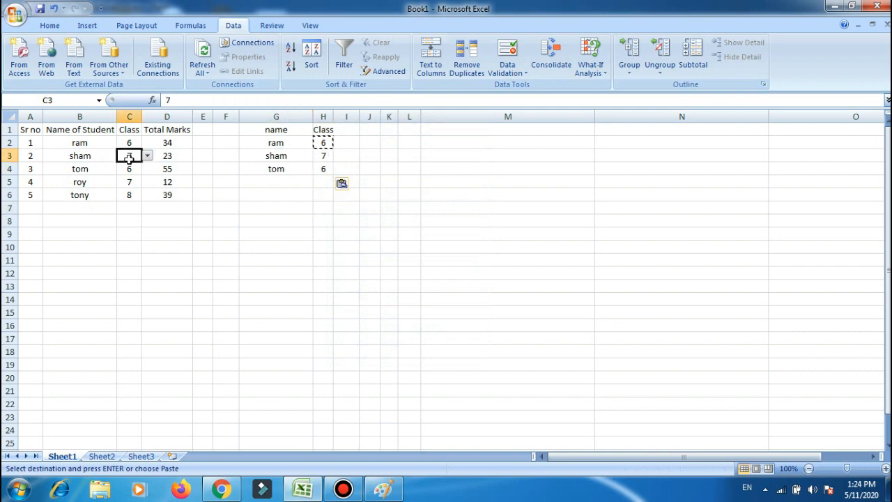
click(284, 170)
click(323, 168)
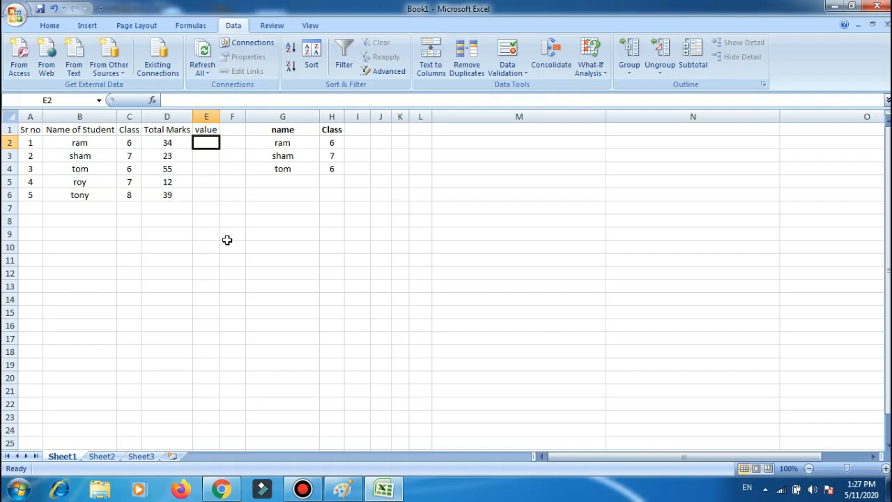
Enter =D2/100 in E2 under the value heading and copy the formula down to E6.
click(232, 233)
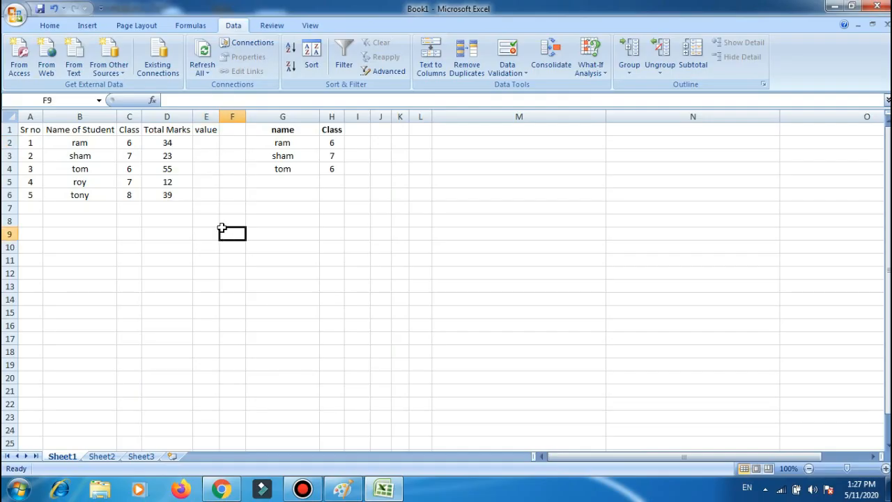
click(210, 130)
click(210, 140)
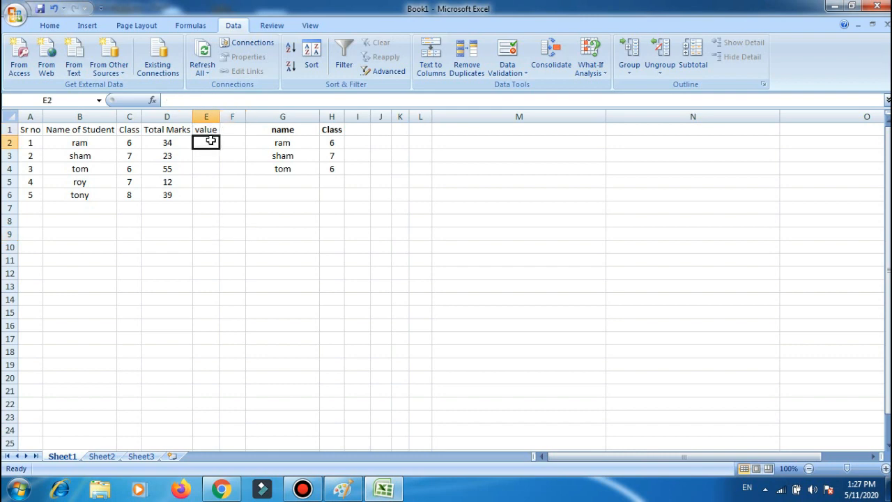
text(=)
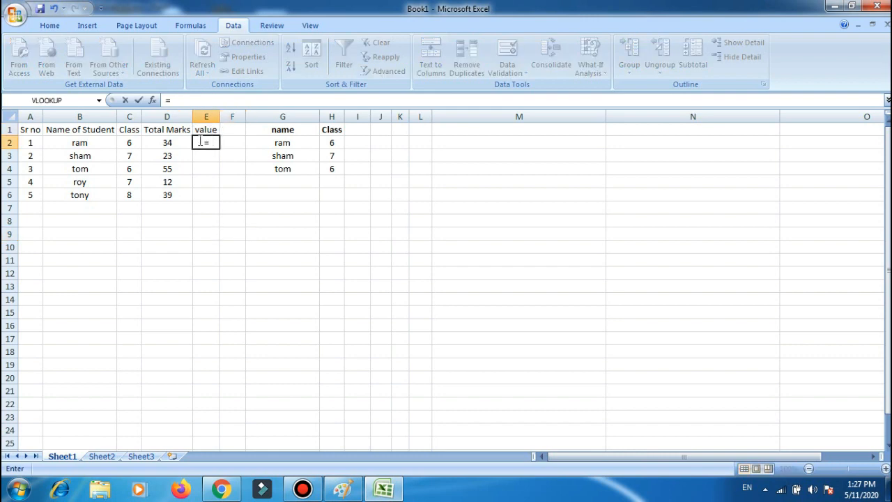
click(171, 144)
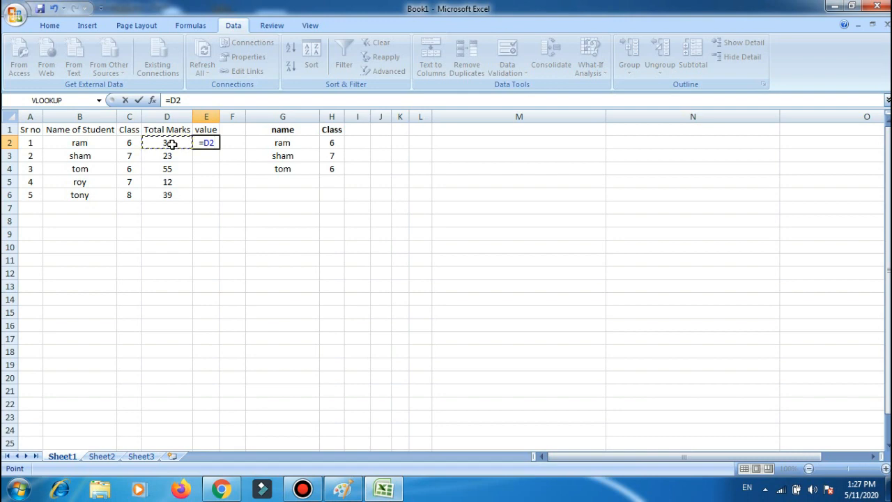
text(/100)
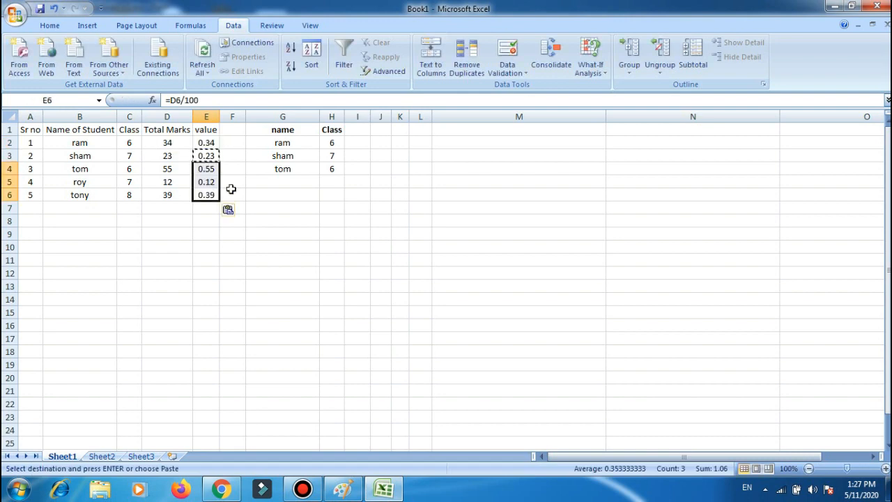
click(248, 193)
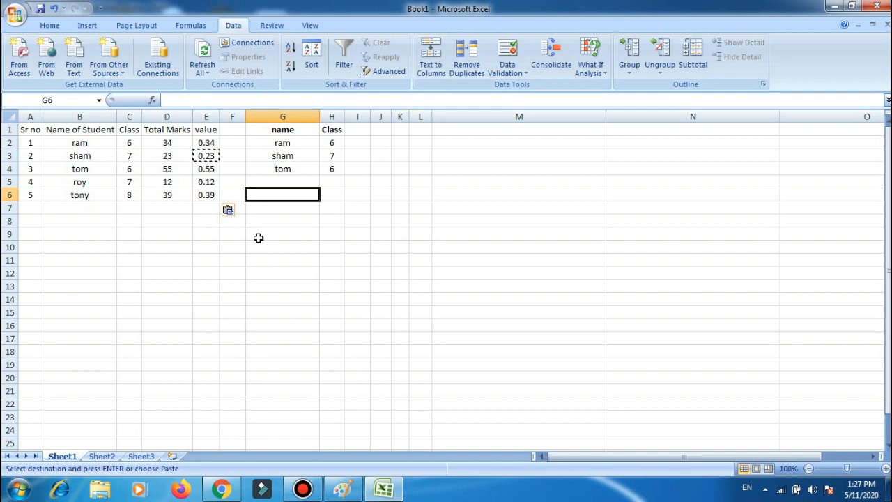
click(272, 275)
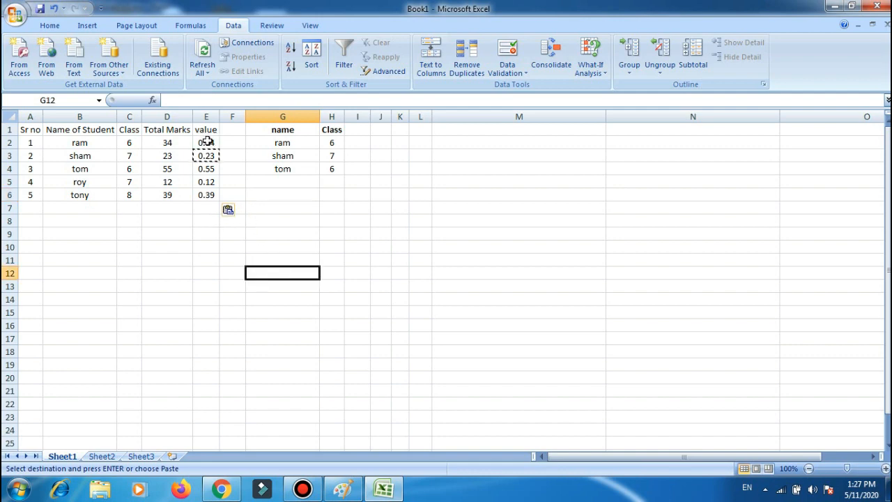
Copy the value column formulas in E2:E6 and paste them normally starting at M1.
drag(207, 142, 201, 193)
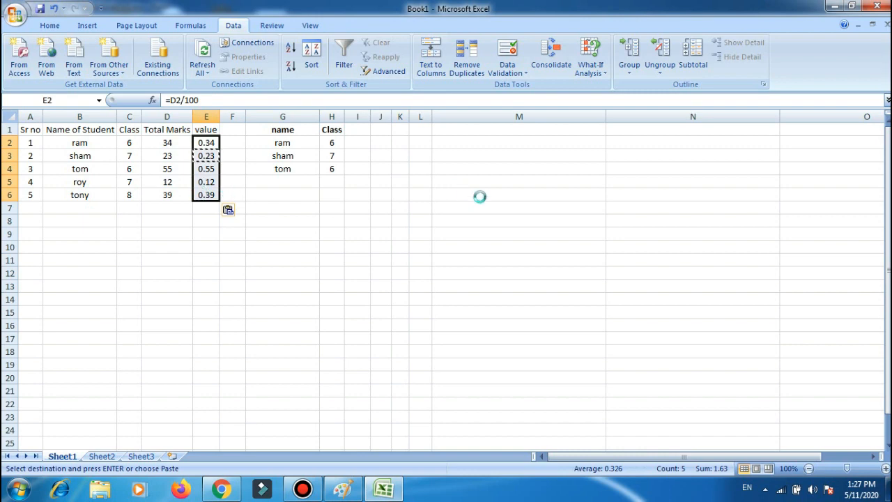
click(501, 130)
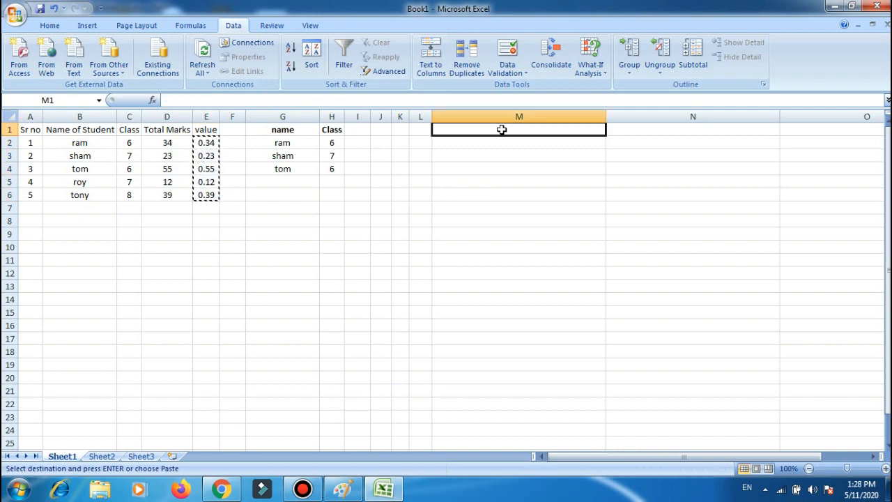
right_click(501, 129)
click(534, 168)
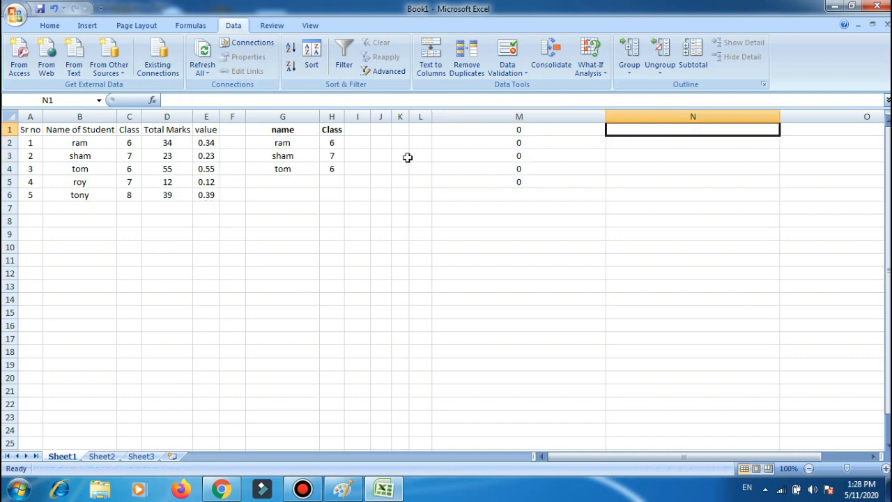
click(248, 206)
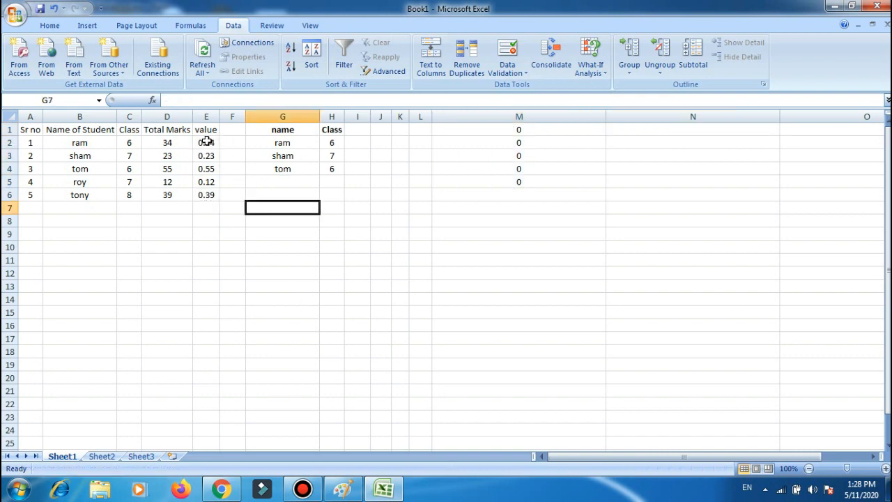
Copy E2:E6 again and paste only the values starting at N1 with Paste Special.
click(206, 142)
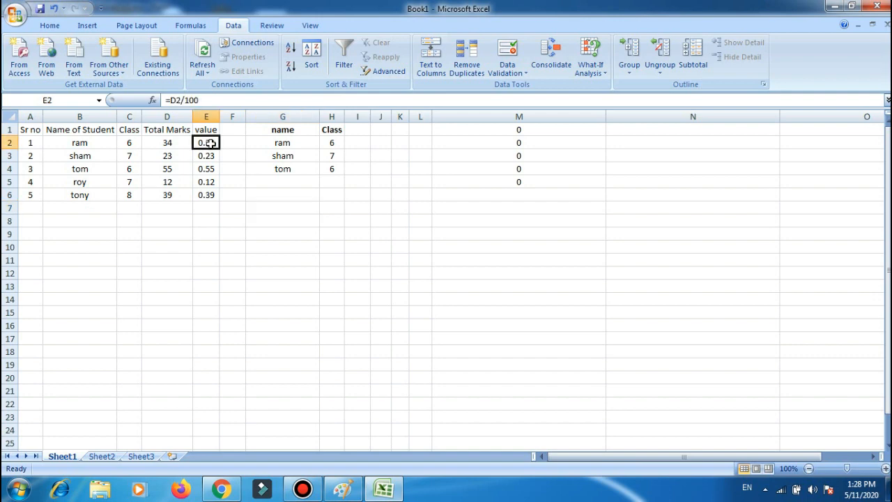
key(shift+Down)
key(shift+Down)
key(shift+Down)
key(shift+Down)
right_click(211, 142)
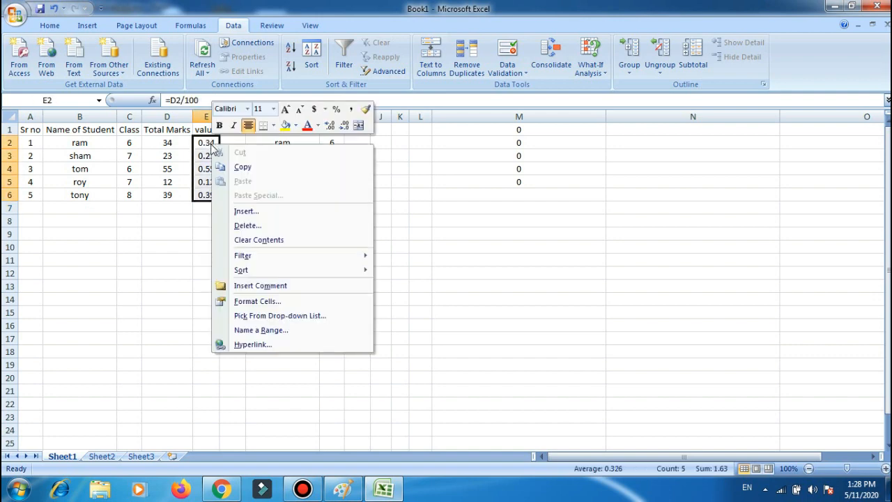
click(244, 168)
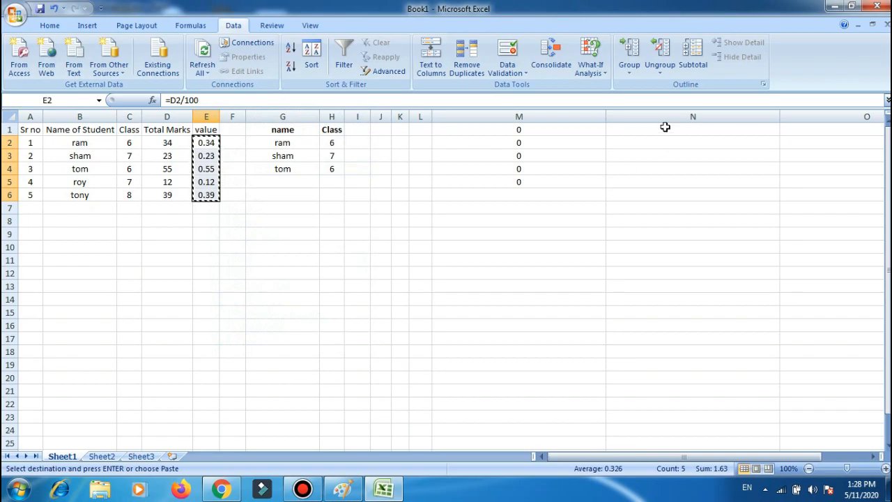
click(655, 131)
right_click(656, 132)
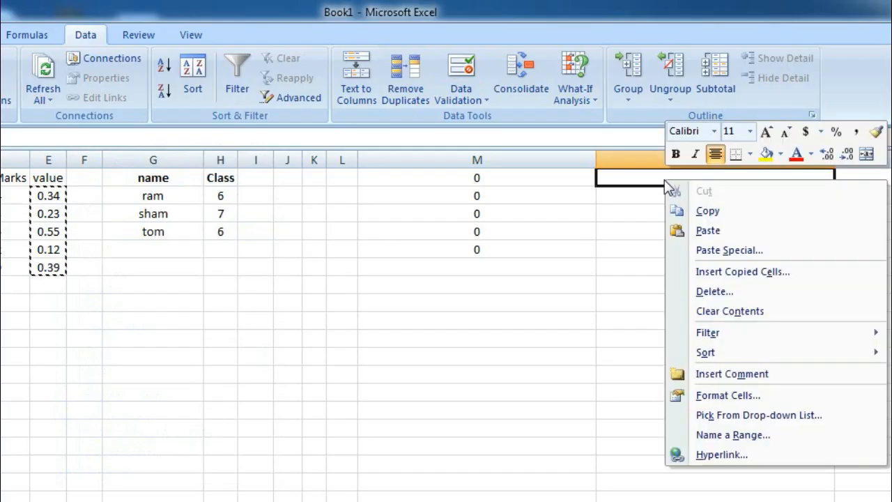
click(726, 250)
click(605, 183)
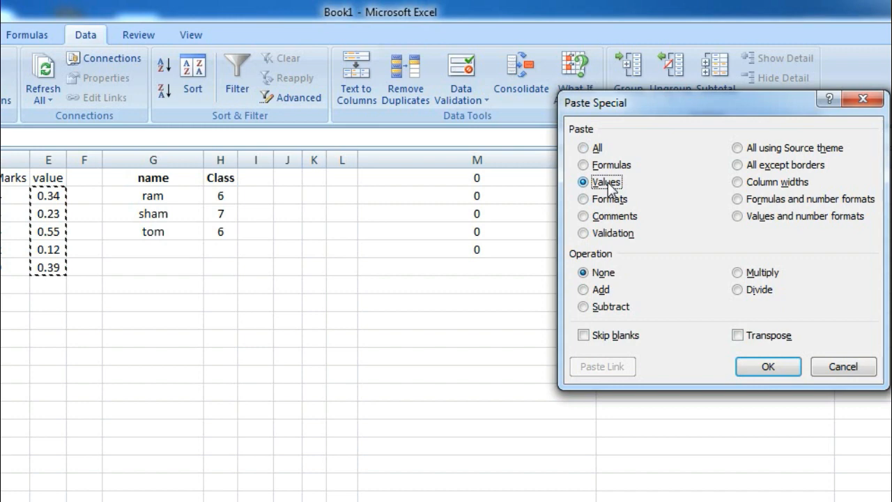
click(767, 366)
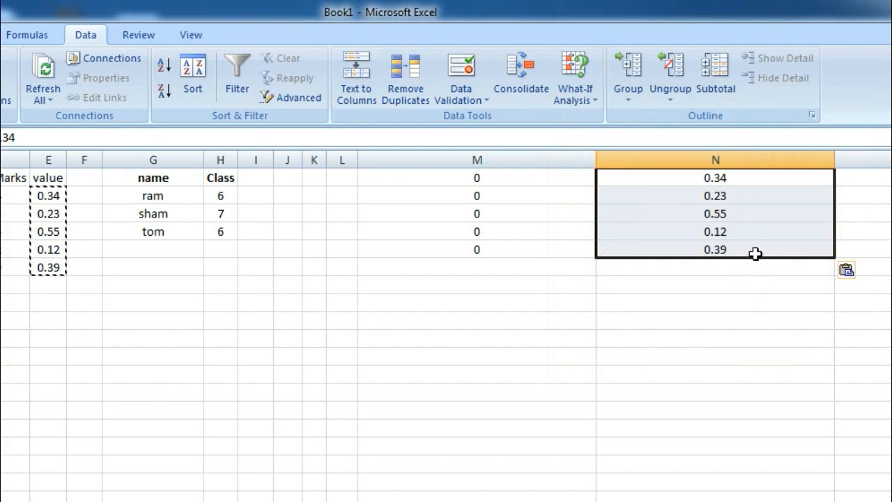
click(707, 465)
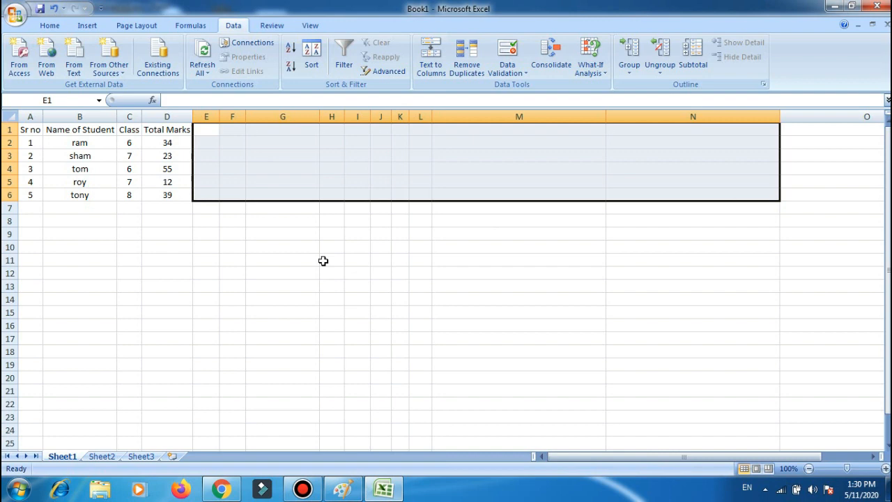
click(258, 259)
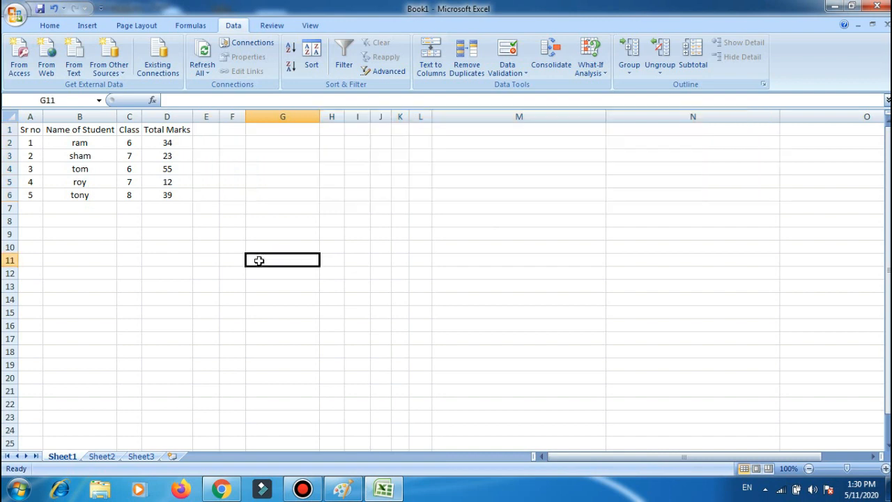
Enter the heading Pass/Fail in E1 and auto-fit the width of column E.
click(209, 131)
text(P)
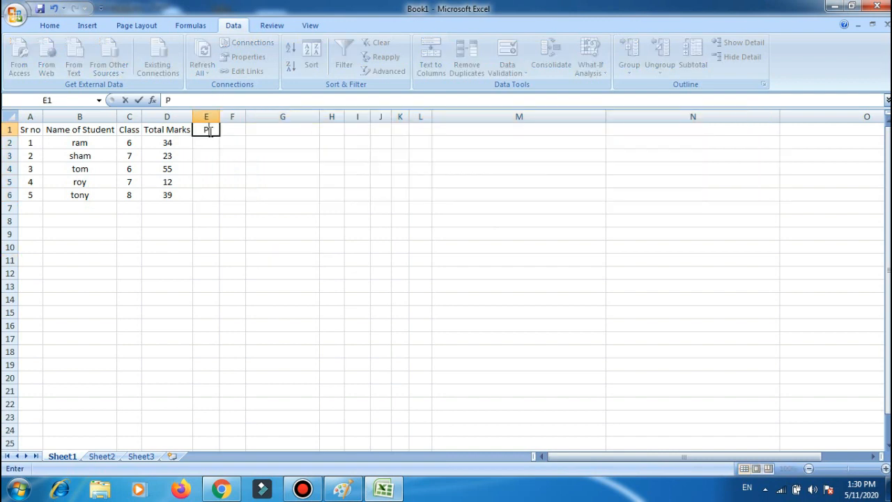
text(ass/Fail)
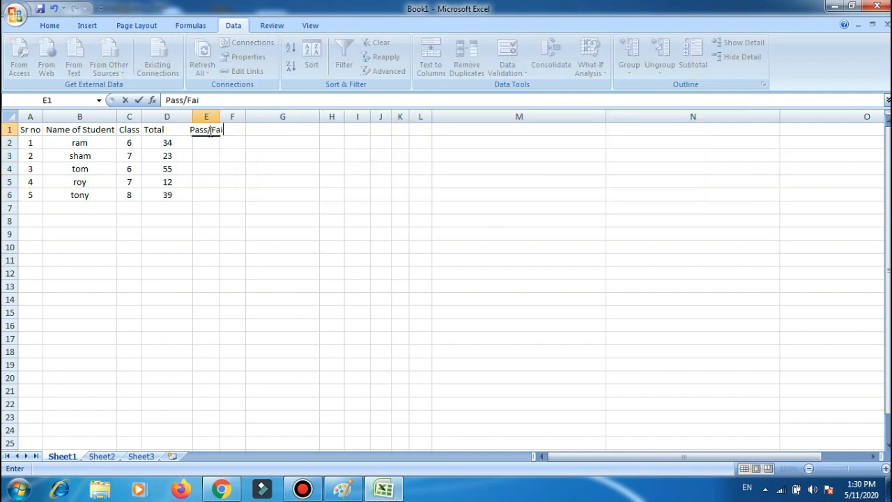
key(Return)
double_click(219, 116)
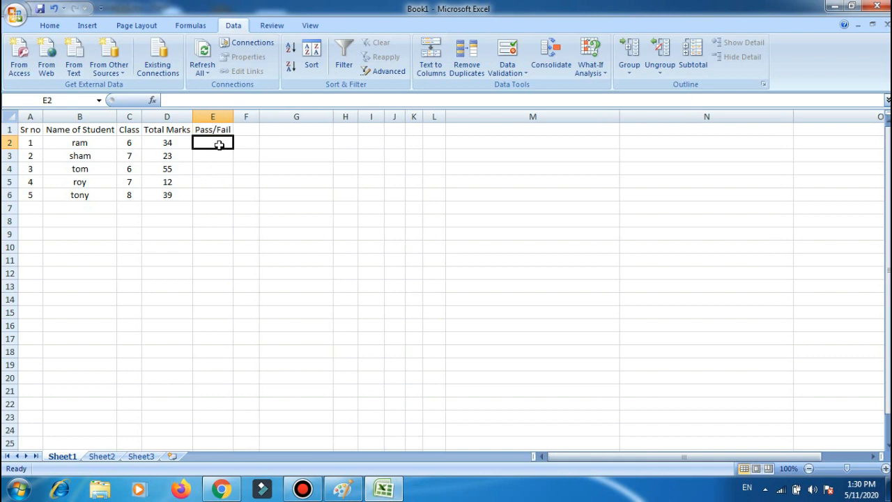
Search the function library for IF and insert the IF function in E2.
click(154, 101)
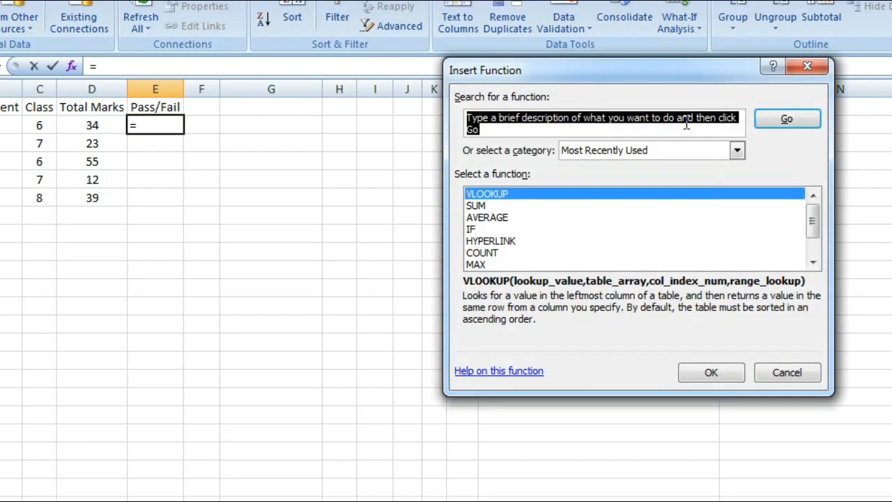
text(IF)
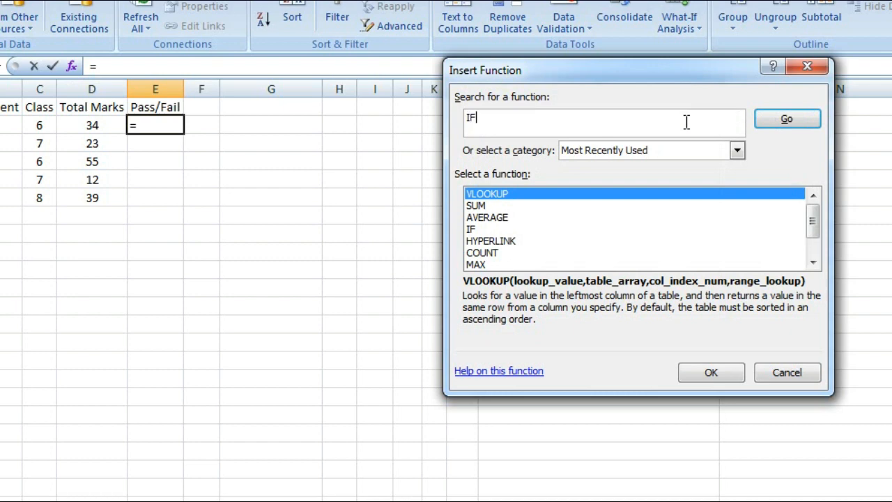
click(736, 150)
click(657, 176)
click(794, 121)
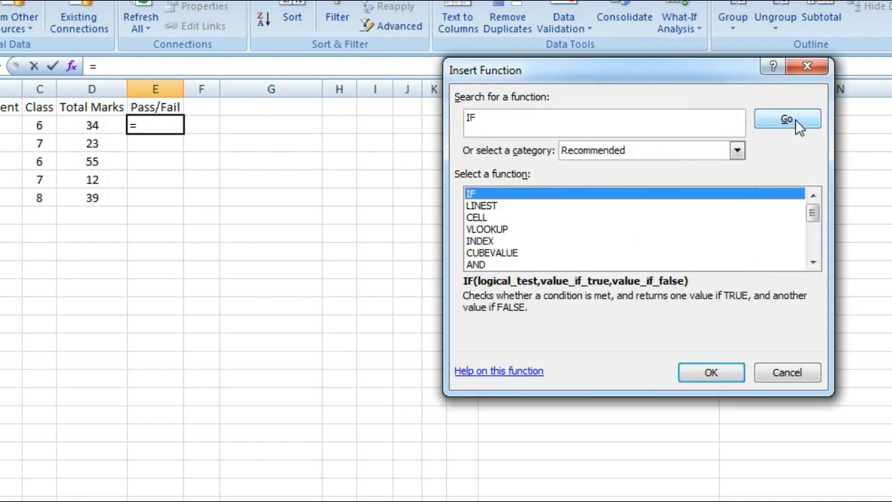
double_click(529, 195)
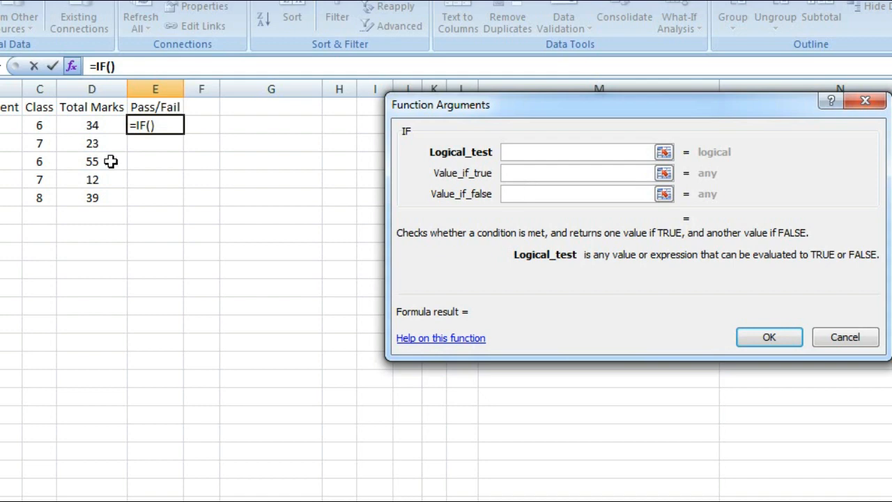
Set the IF function's logical test to D2>32.
click(98, 128)
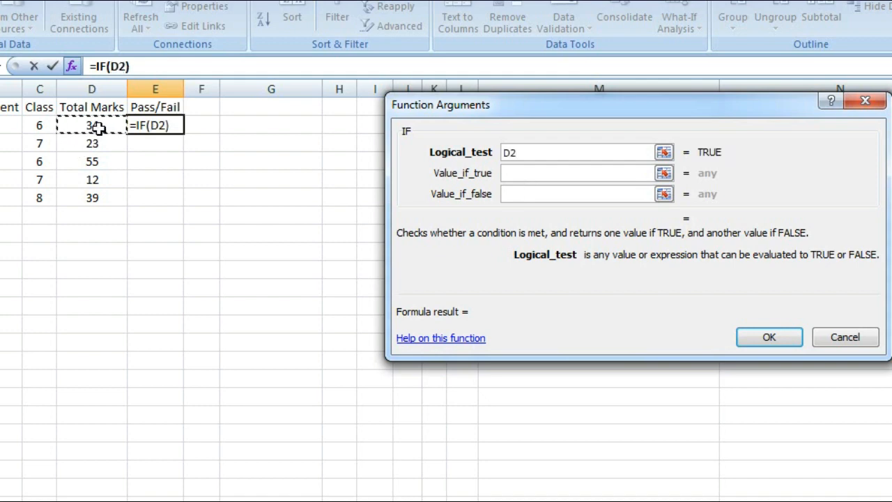
text(>)
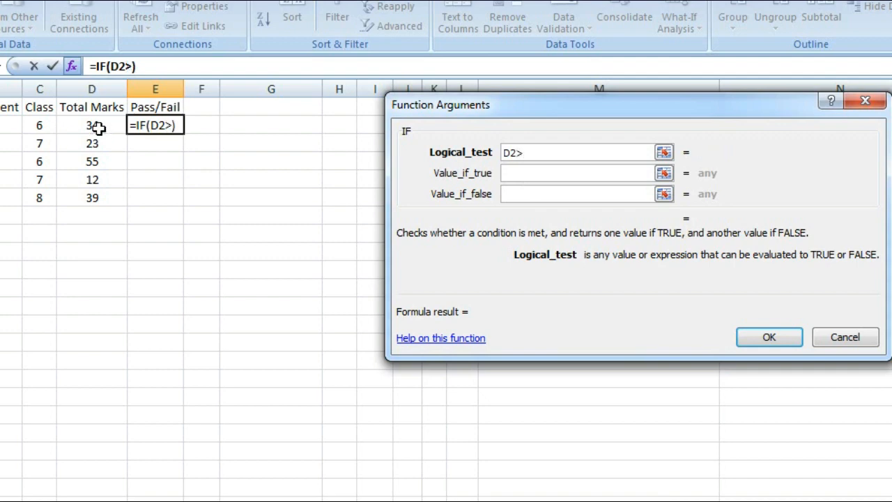
text(33)
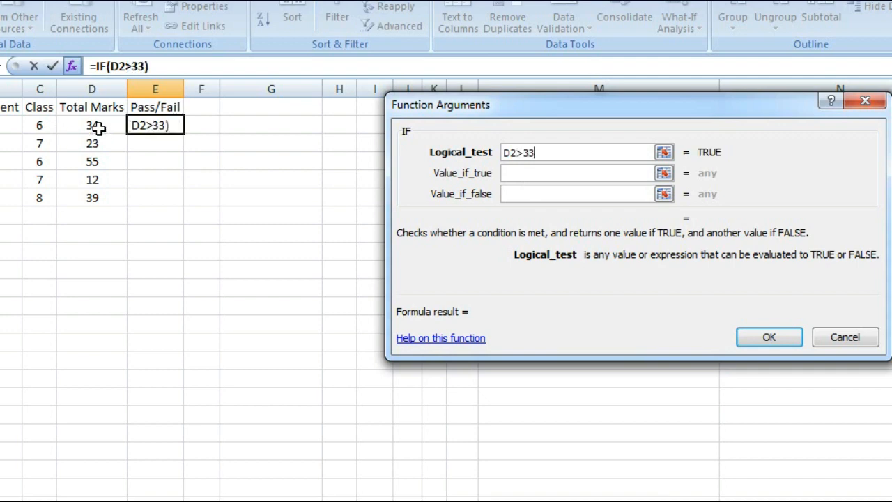
key(BackSpace)
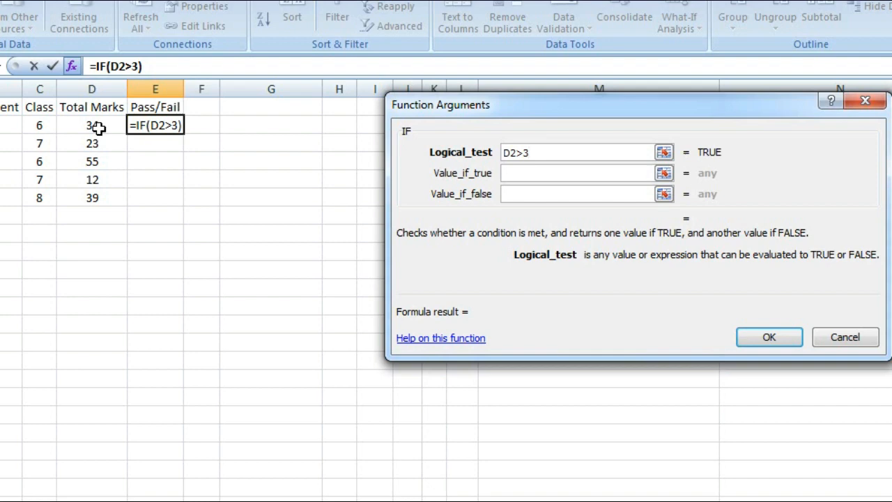
text(2)
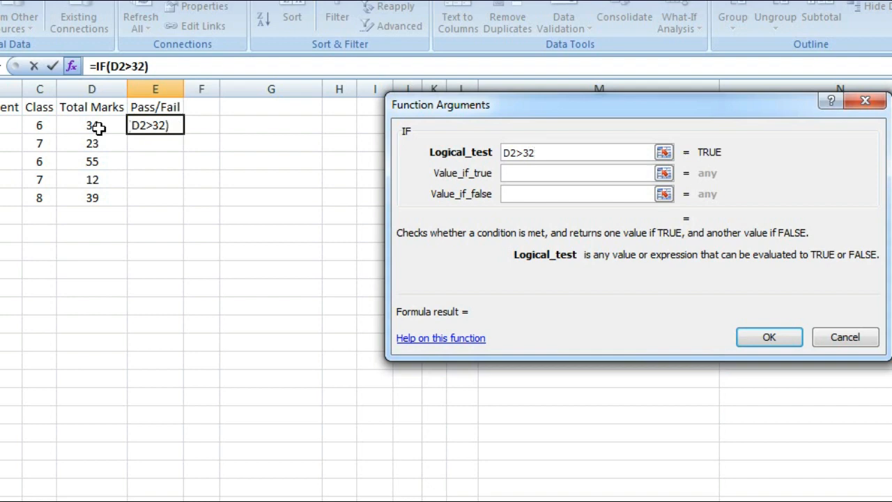
Set the IF function to return "Pass" when true and "Fail" when false, and confirm the formula in E2.
click(535, 175)
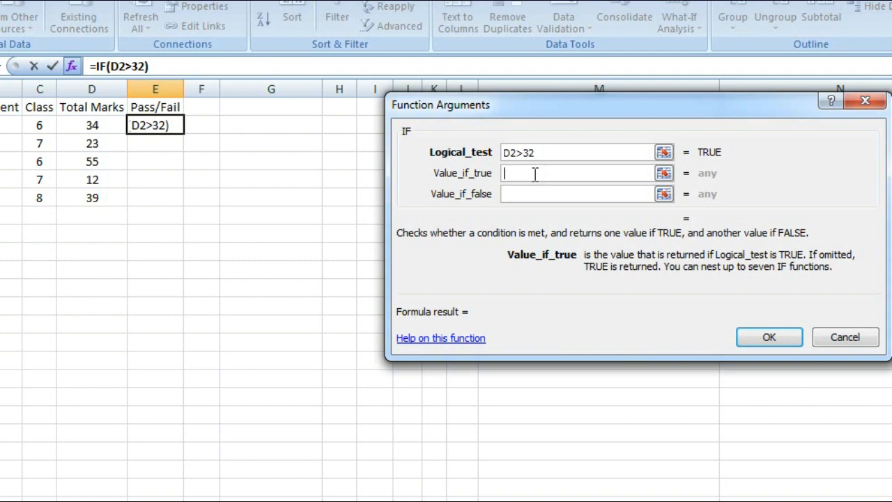
text(P)
key(BackSpace)
text(")
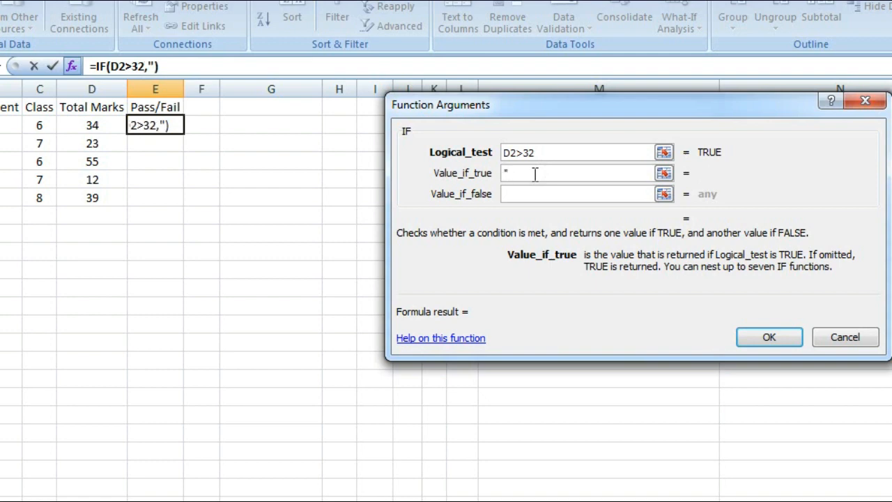
text(Pass")
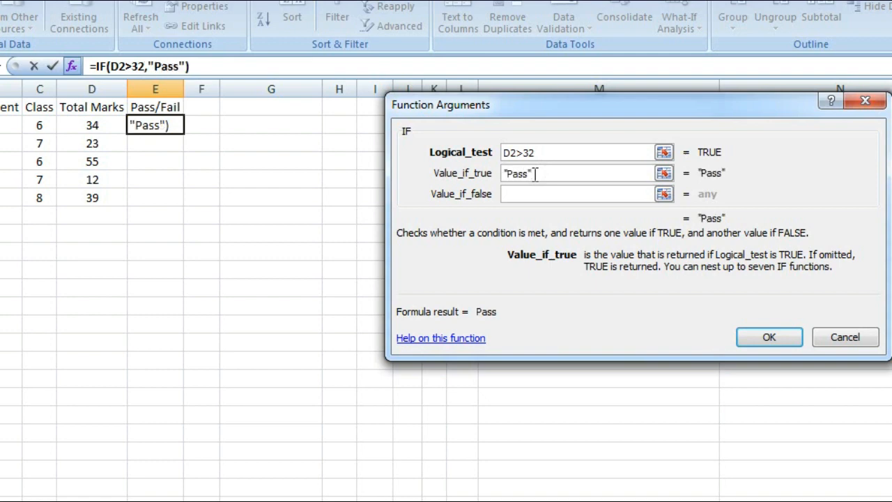
click(532, 194)
text(")
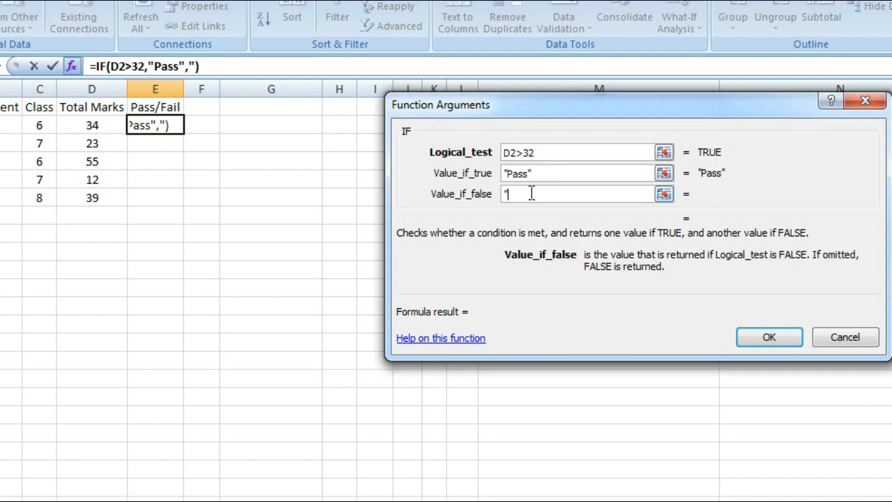
text(Fail")
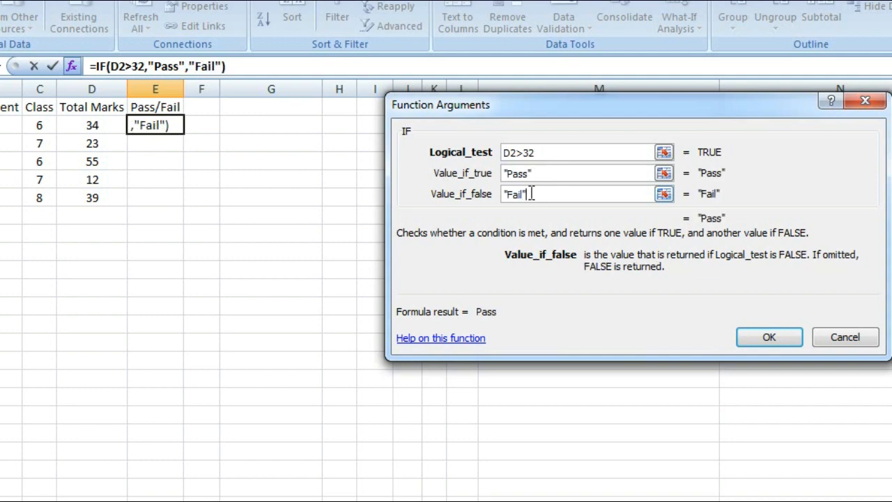
click(796, 341)
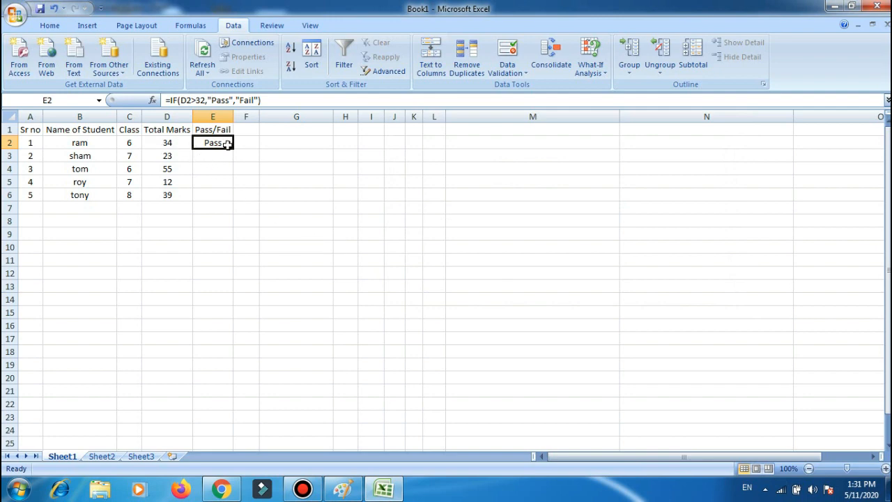
Copy the IF formula from E2 into E3:E6 and check the results against the total marks.
key(ctrl+c)
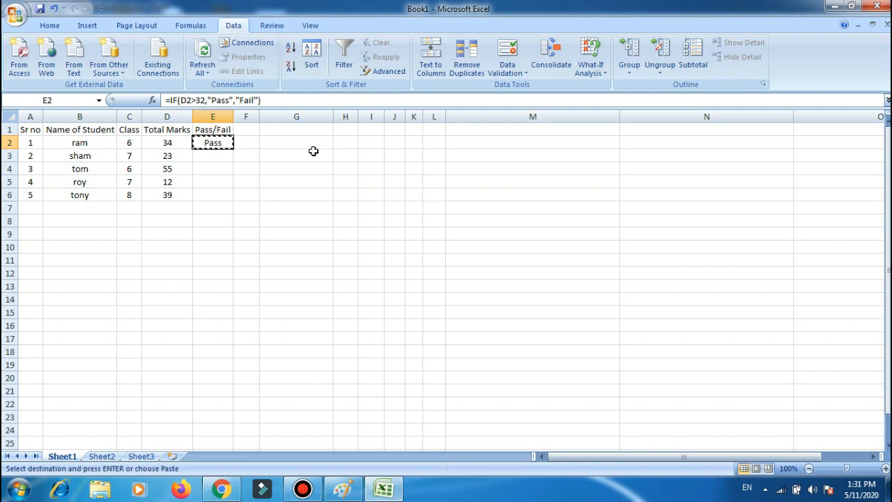
drag(213, 155, 209, 195)
key(ctrl+v)
click(304, 188)
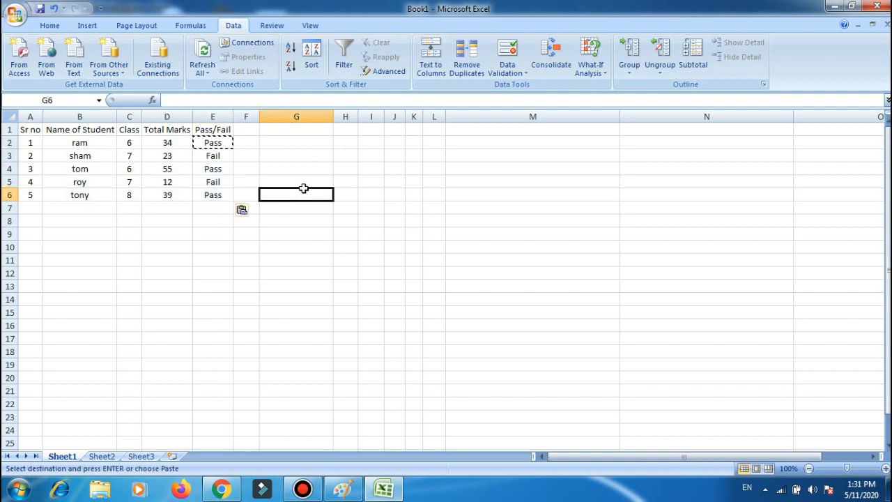
click(178, 155)
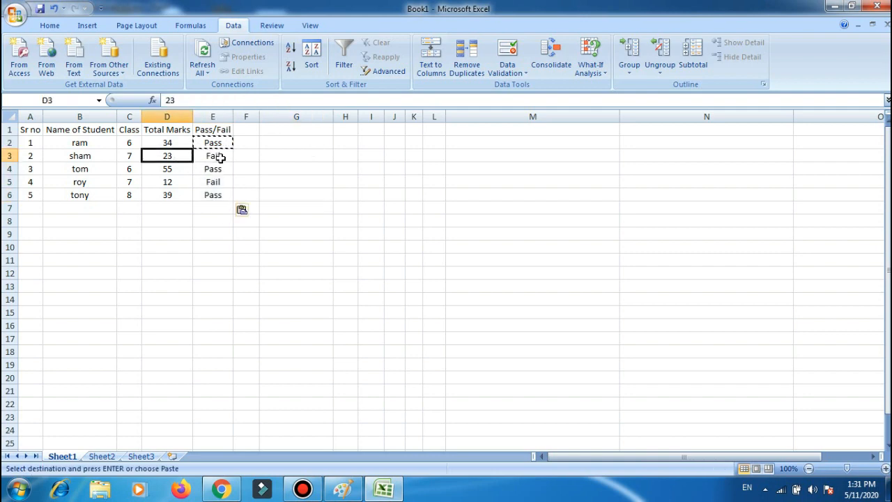
click(167, 184)
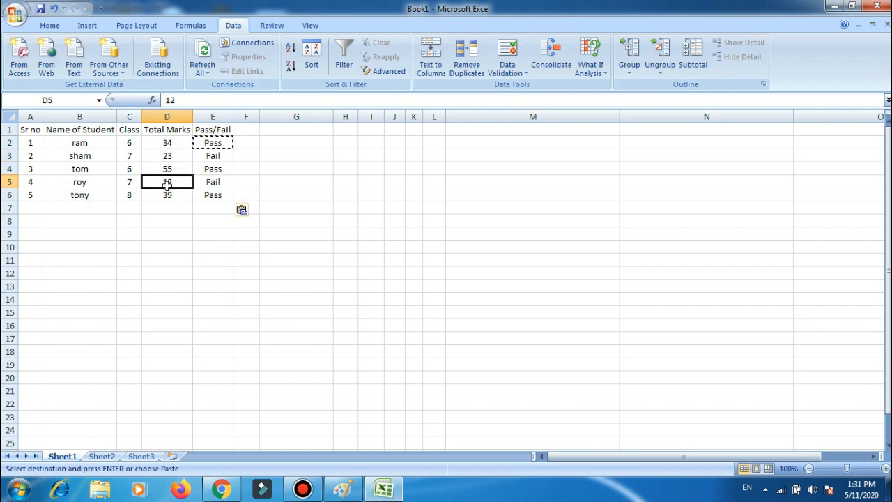
click(216, 182)
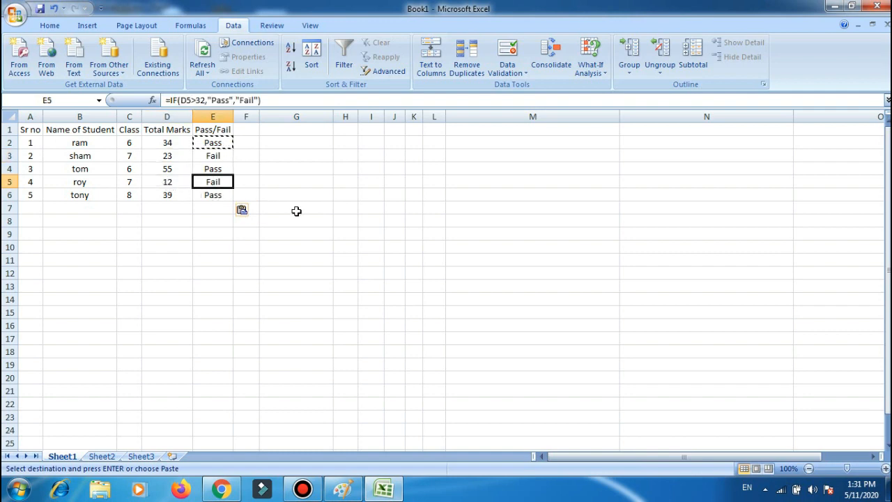
drag(295, 220, 296, 230)
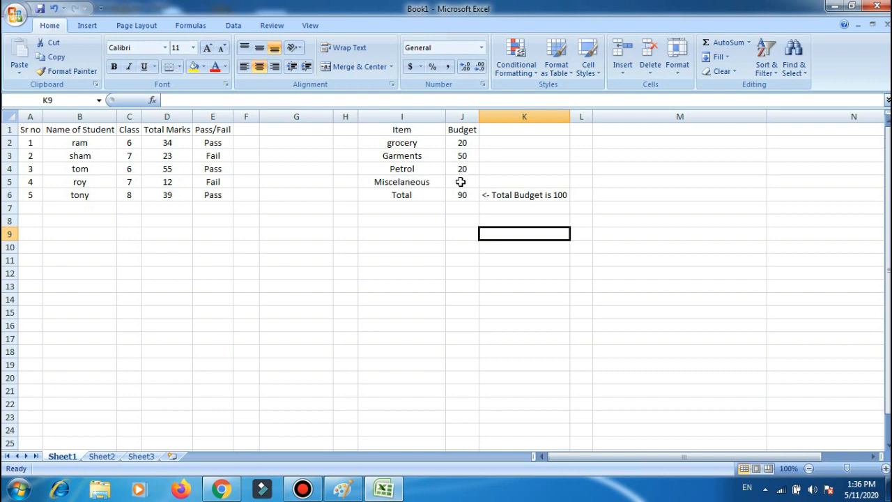
Use Goal Seek to bring the total budget in J6 to 100 by changing the Miscelaneous amount in J5, and accept the solution.
click(490, 196)
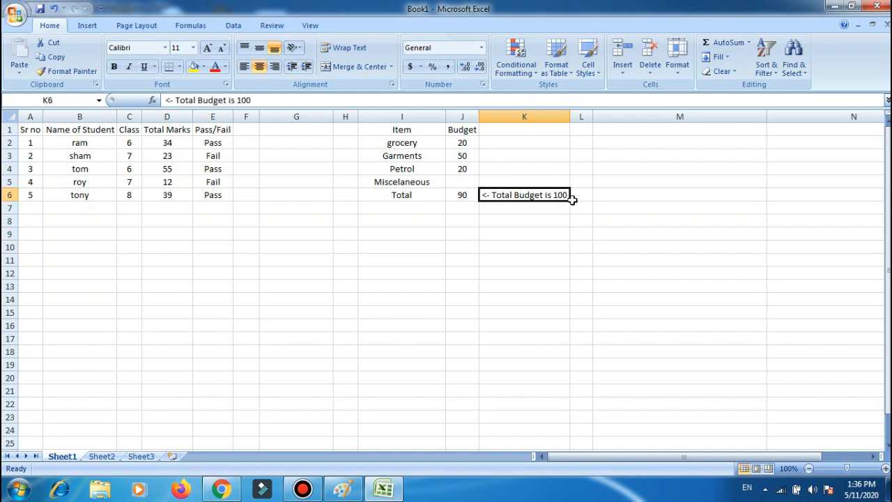
click(463, 196)
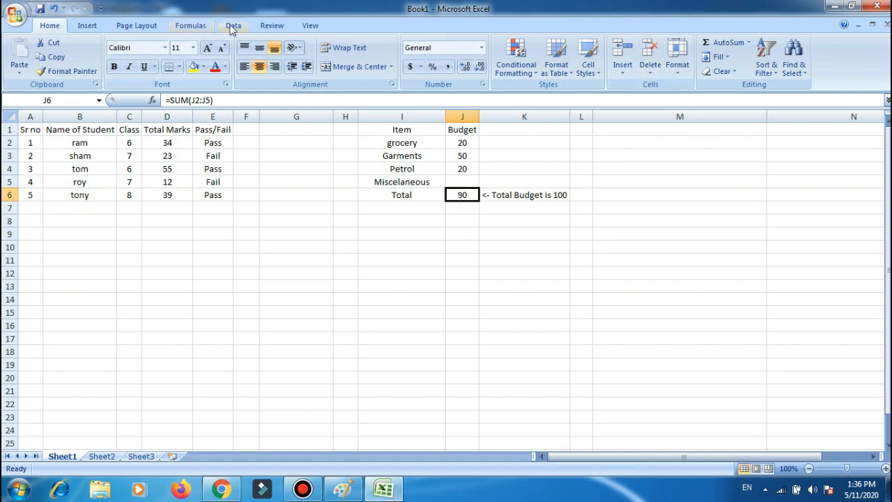
click(232, 26)
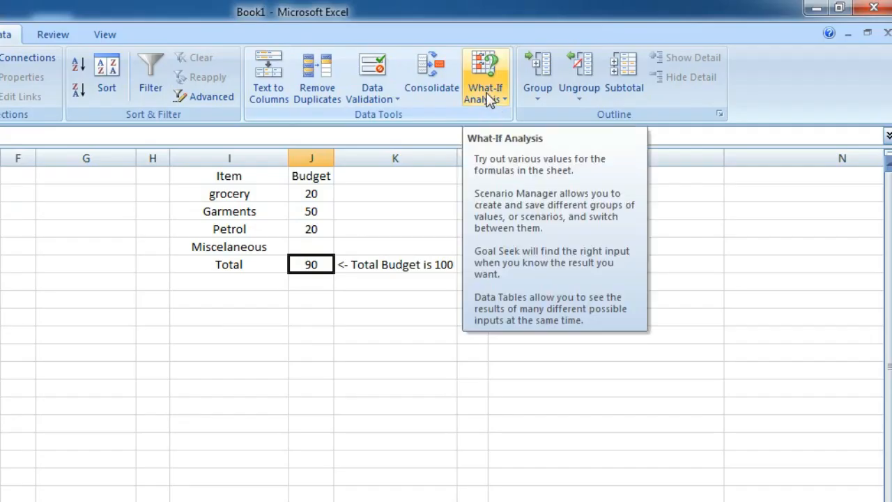
click(488, 97)
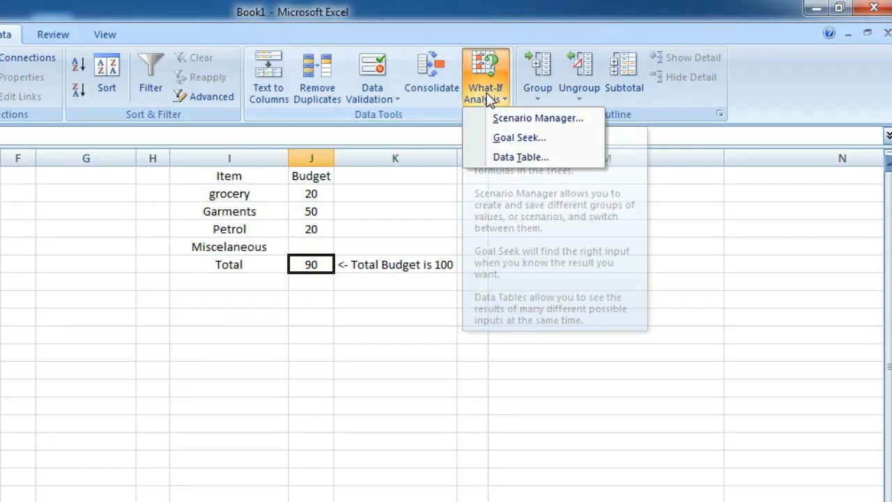
click(519, 138)
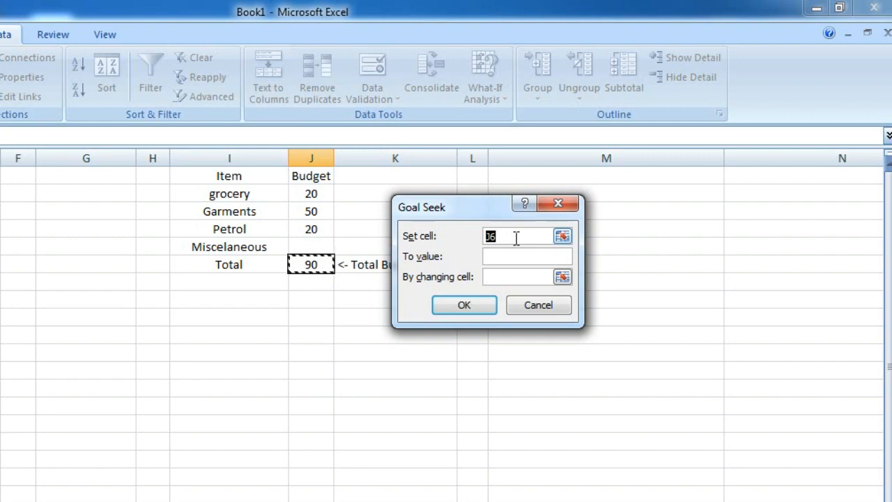
click(309, 263)
click(493, 255)
text(100)
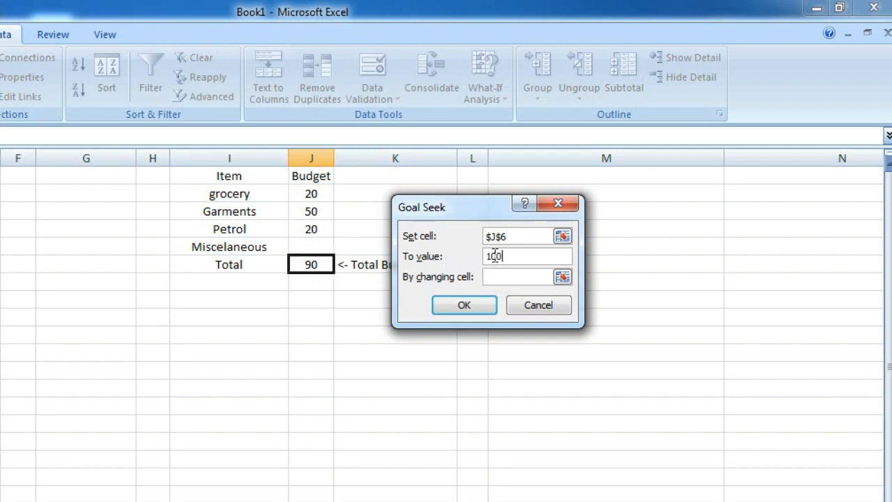
click(509, 278)
click(311, 247)
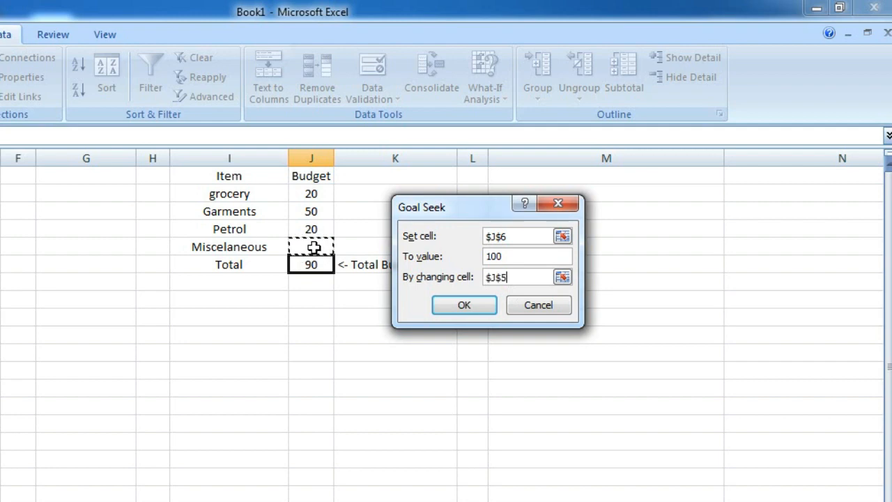
click(477, 308)
click(455, 304)
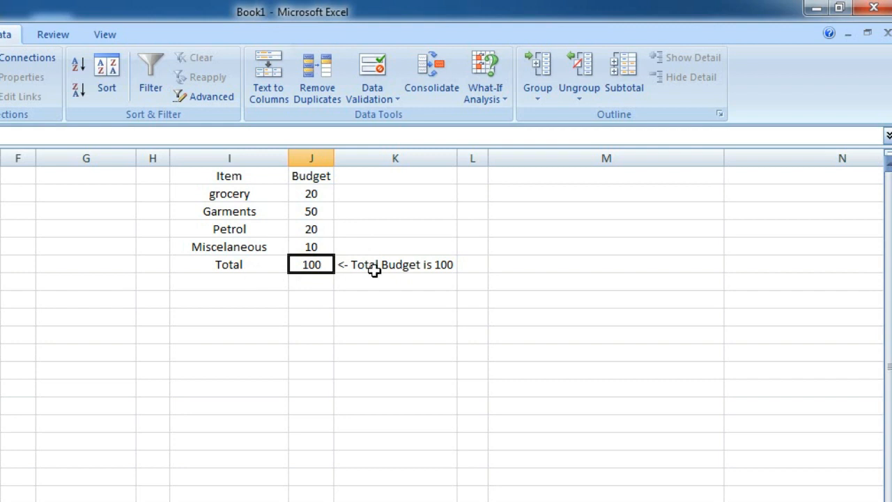
Change the budget amounts to 15 for grocery, 25 for Garments and 37 for Petrol in J2:J4.
click(311, 194)
text(15)
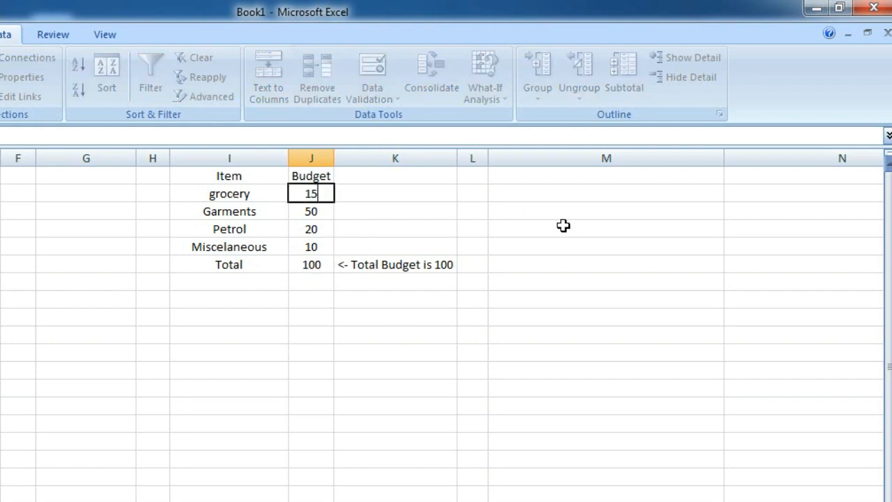
key(Return)
text(2)
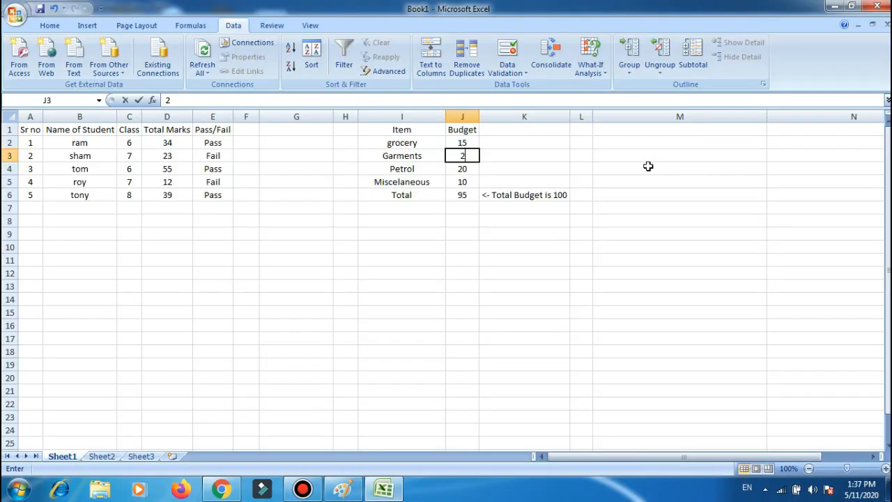
text(5)
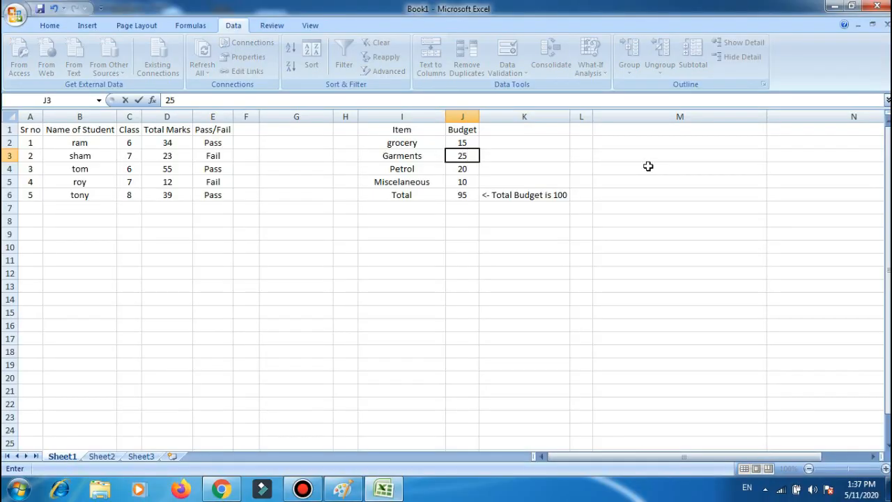
key(Return)
text(3)
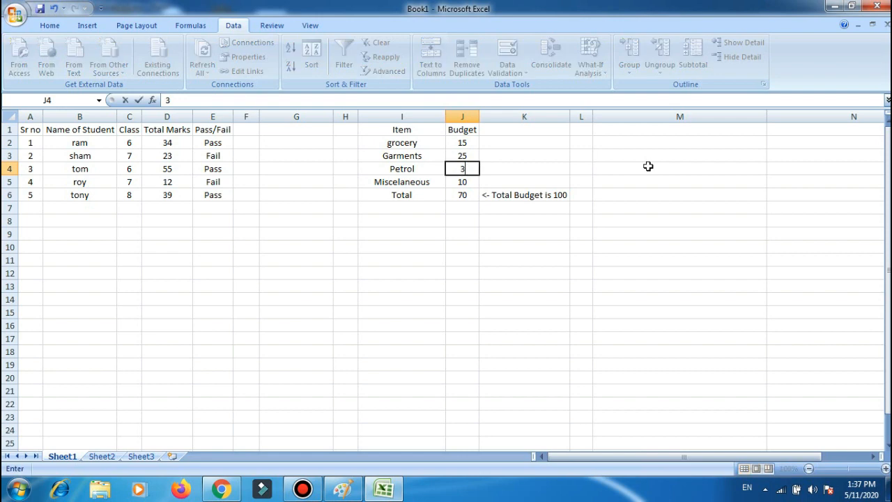
text(7)
key(Return)
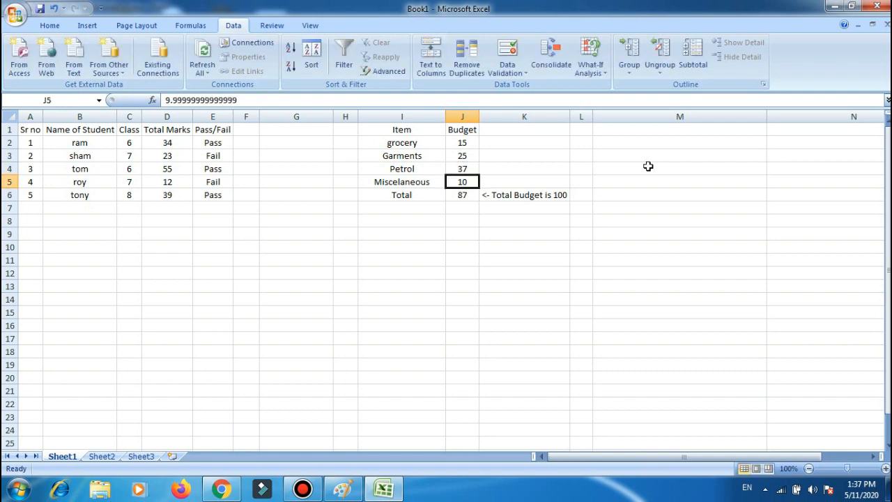
Run Goal Seek again on the total in J6 with a target of 100, changing the Miscelaneous amount in J5, and accept the solution.
click(462, 195)
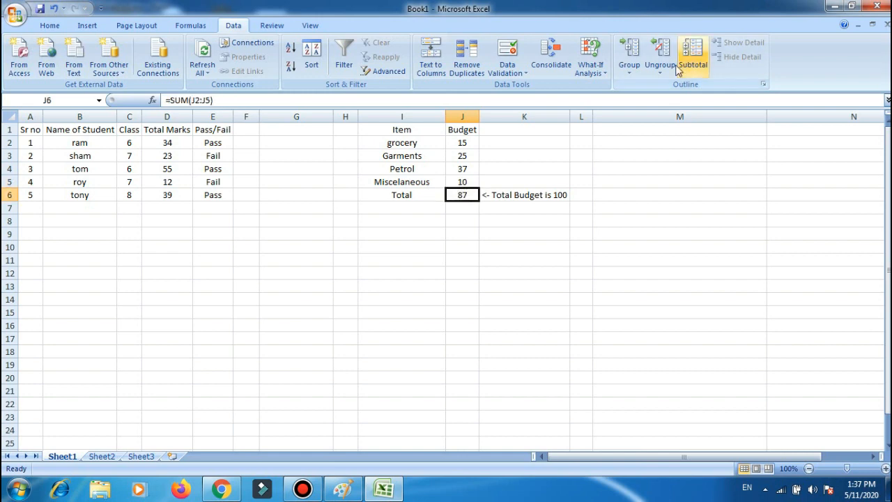
click(590, 68)
click(616, 101)
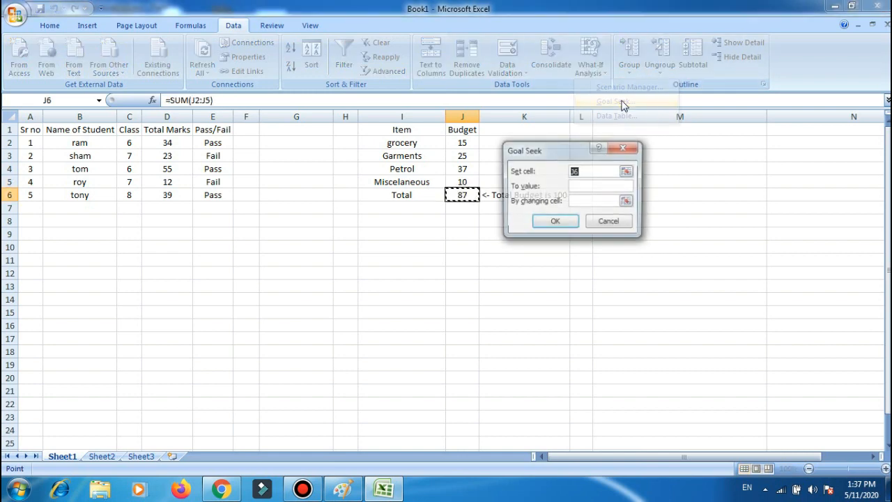
click(471, 196)
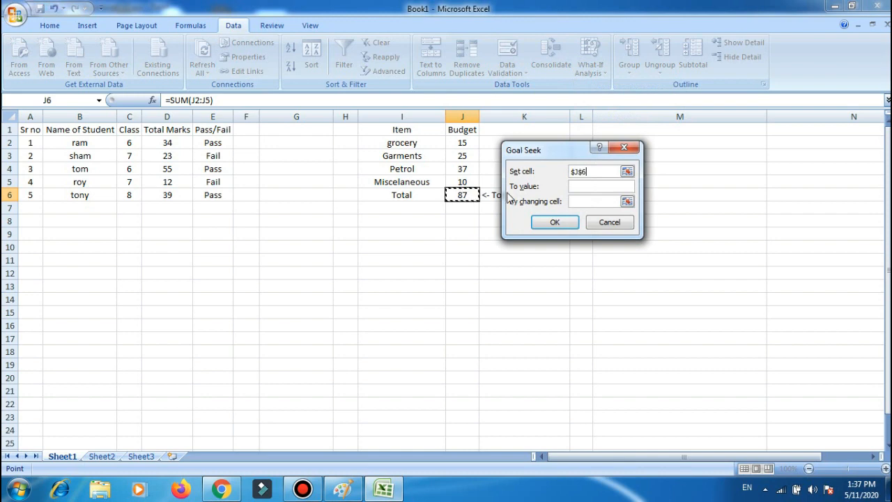
click(588, 186)
text(100)
click(589, 201)
click(460, 182)
click(554, 221)
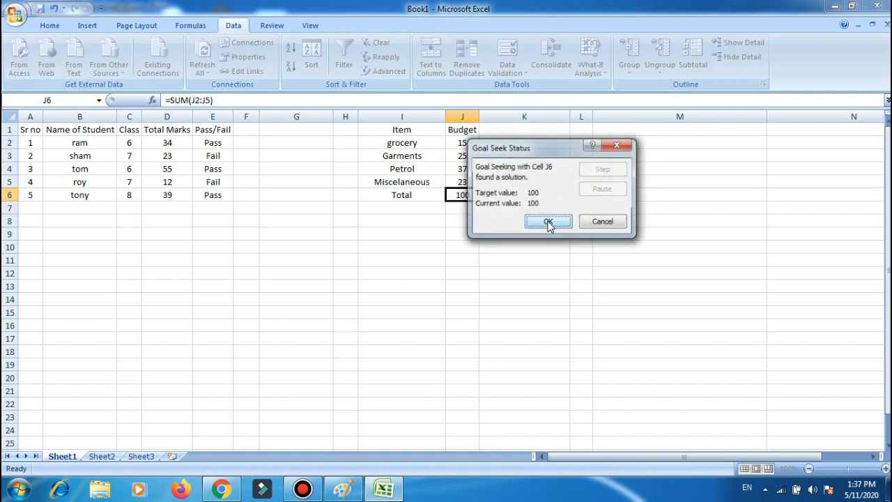
click(554, 222)
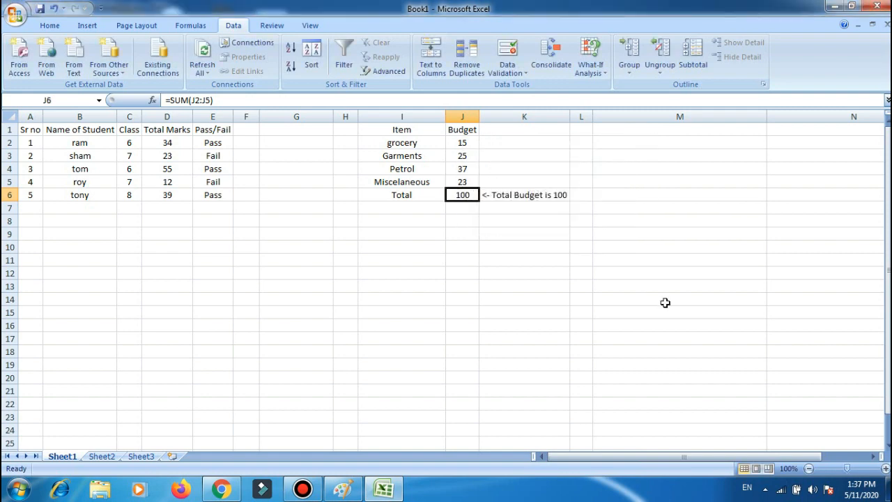